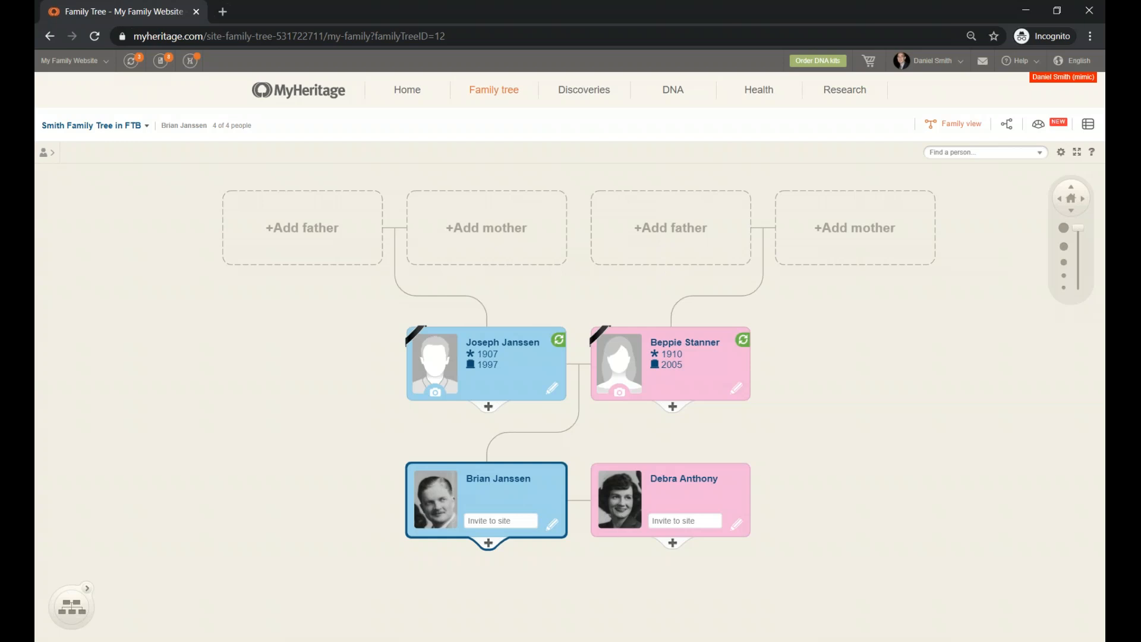
View the profile photo upload options for the selected person's father and dismiss them without adding a photo
click(435, 394)
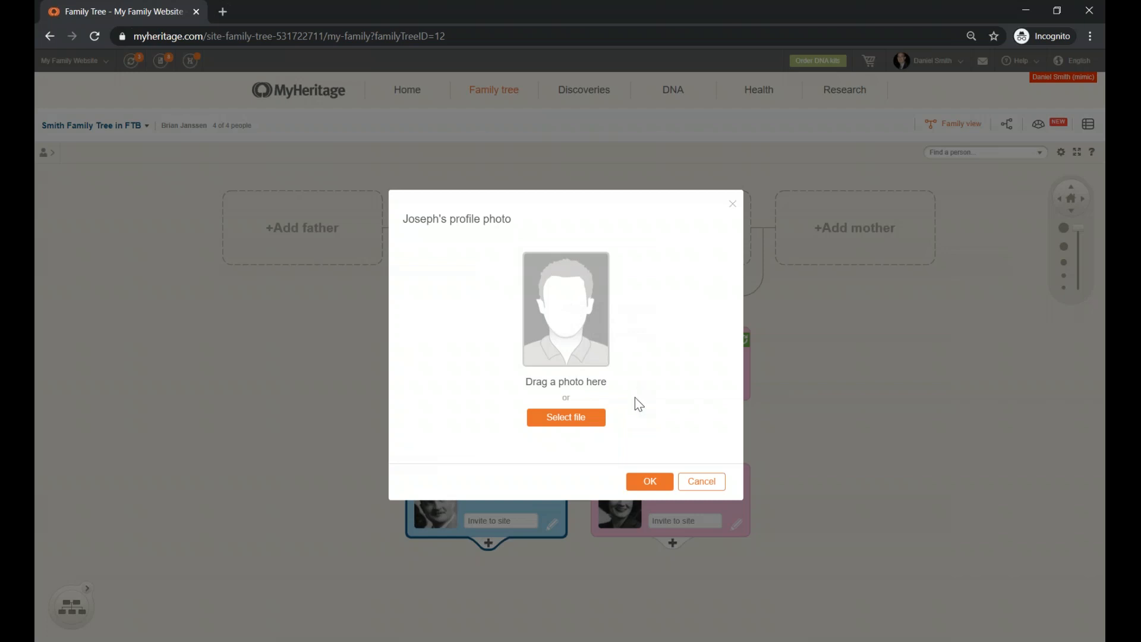
click(702, 482)
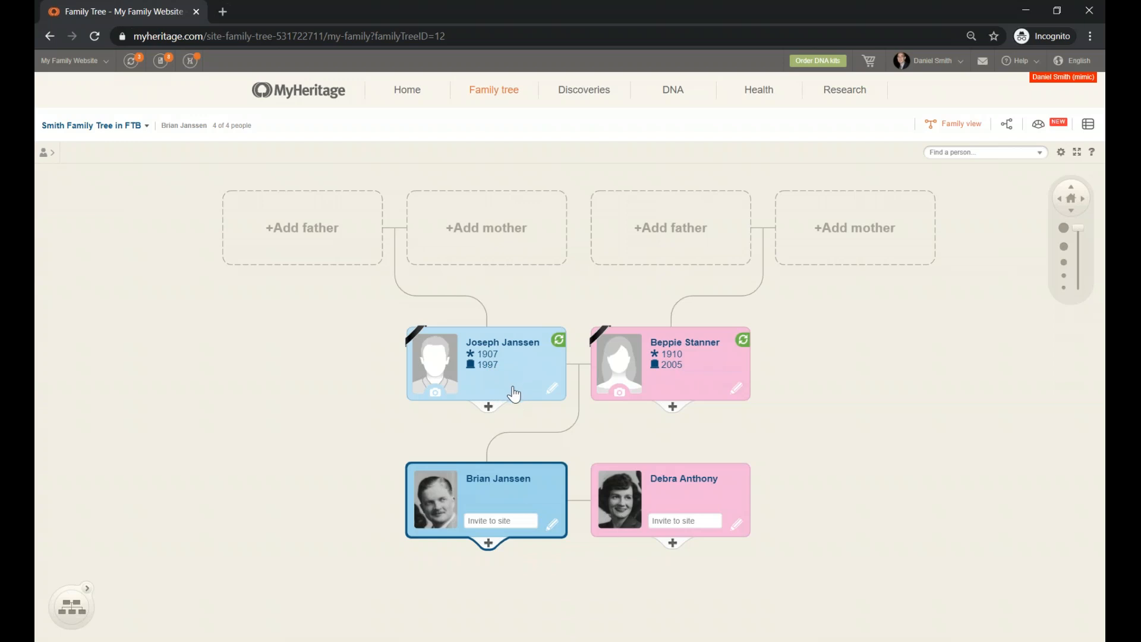
Open the father's profile for quick editing and look through the name prefix and birth month choices
click(554, 393)
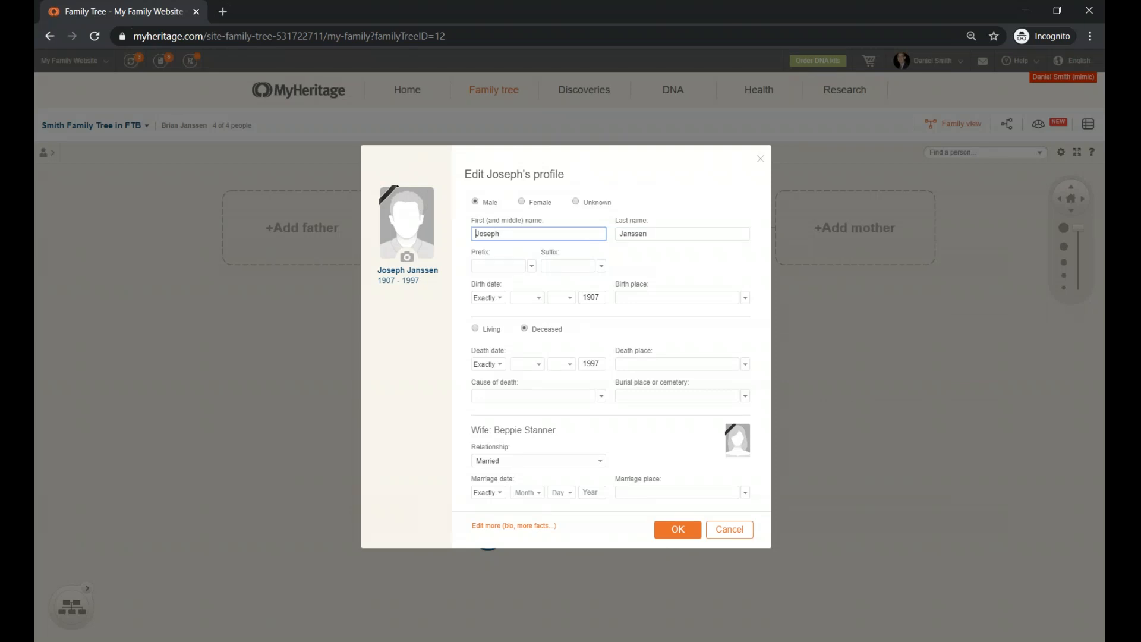
click(532, 268)
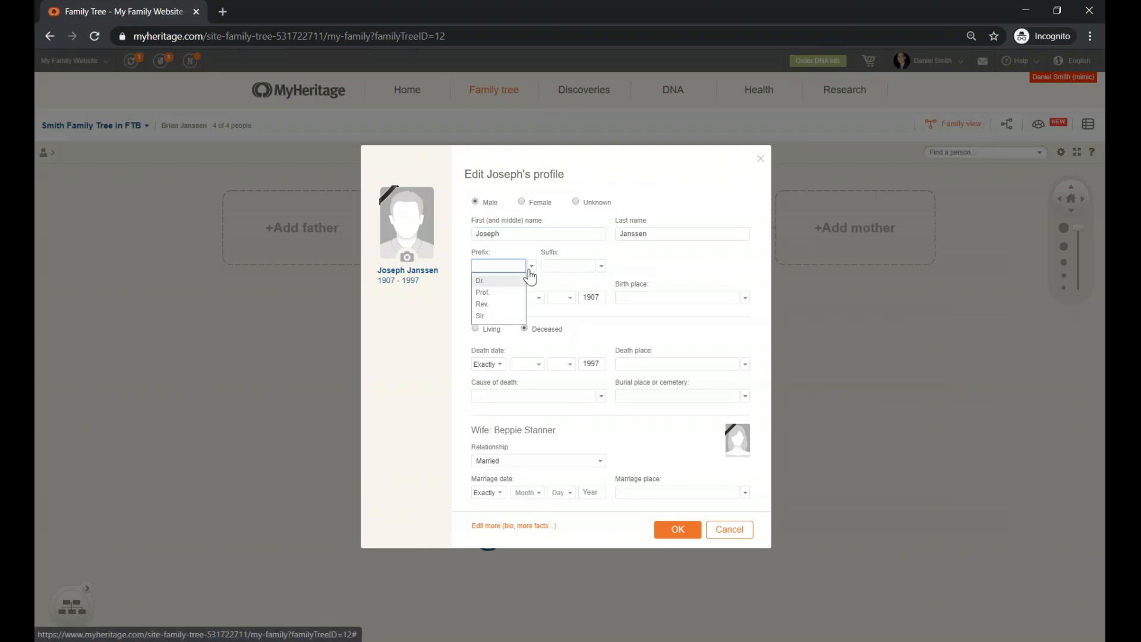
click(554, 281)
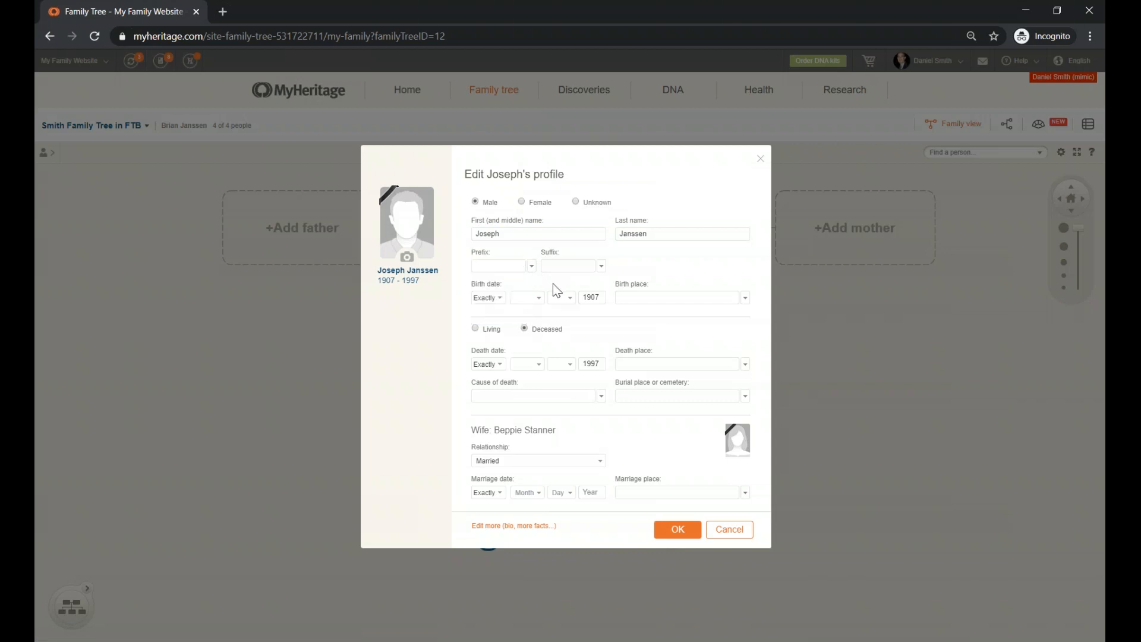
click(538, 299)
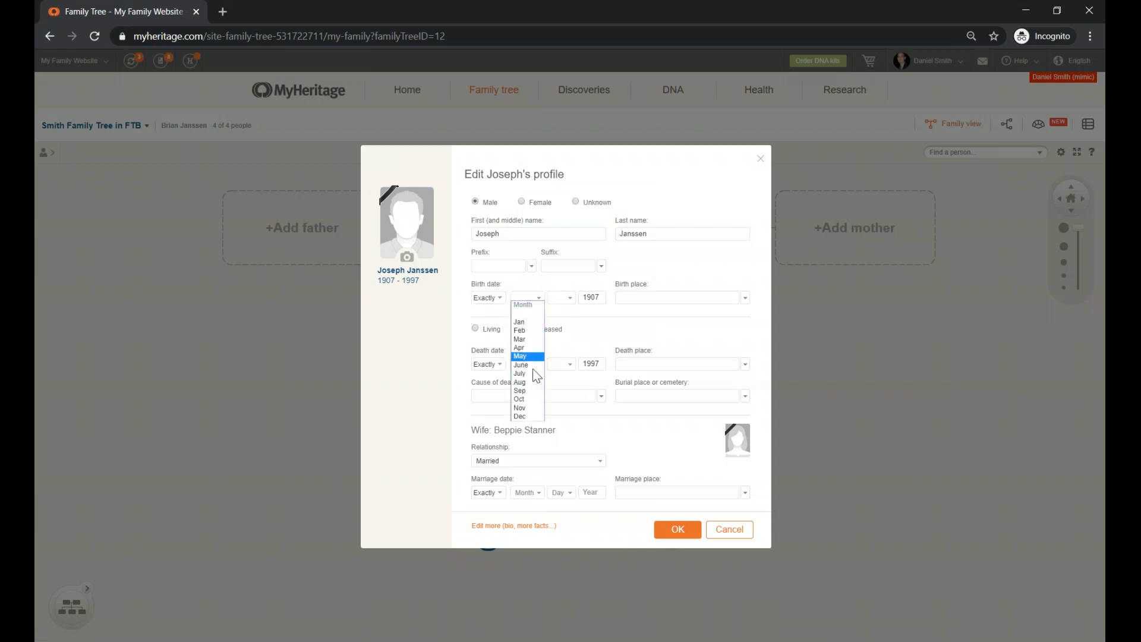
click(653, 267)
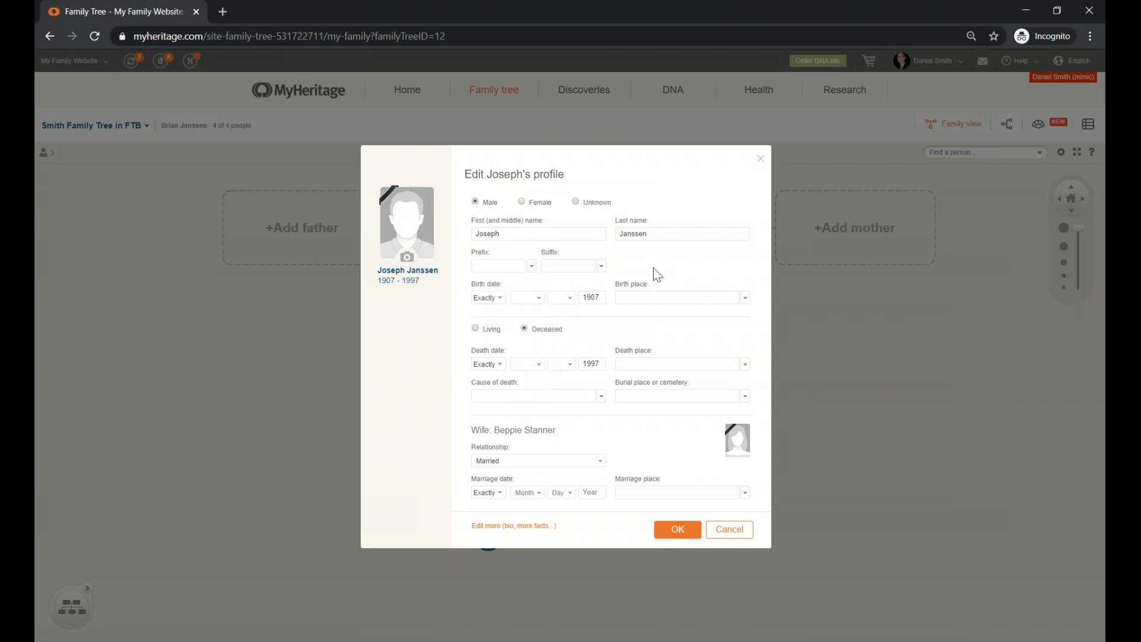
Set the father's birth place to London, UK
click(745, 299)
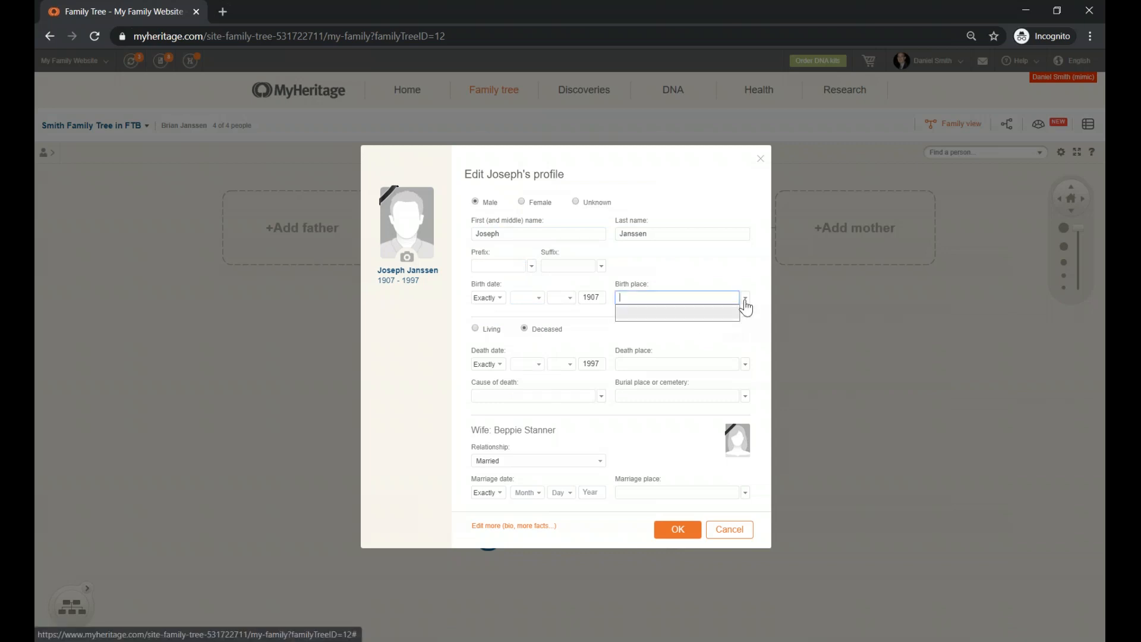
click(665, 262)
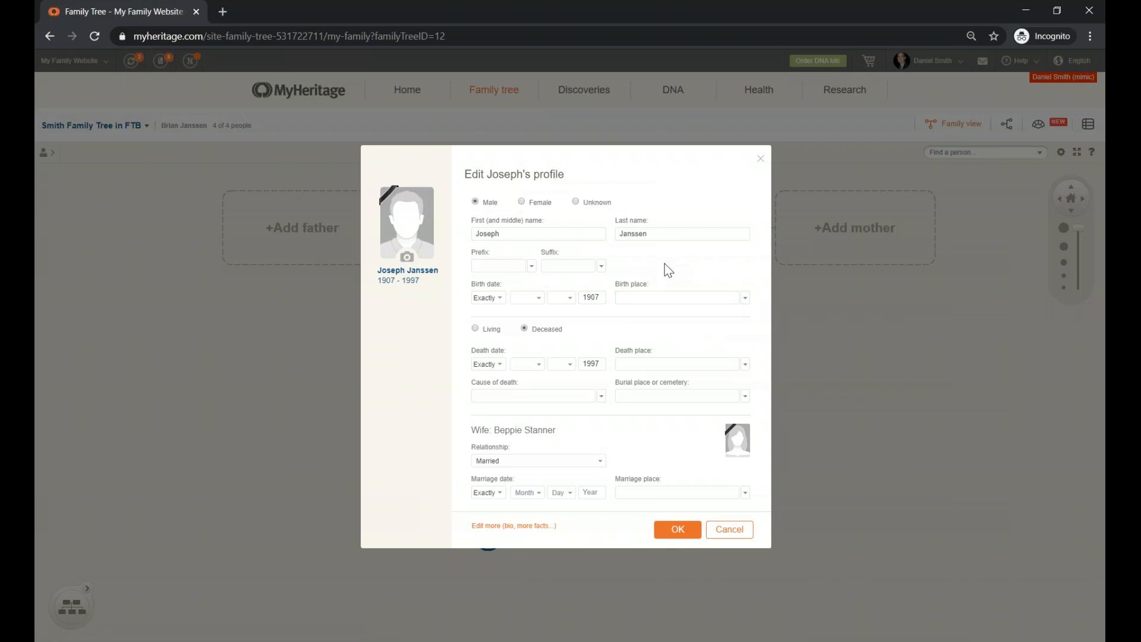
click(663, 295)
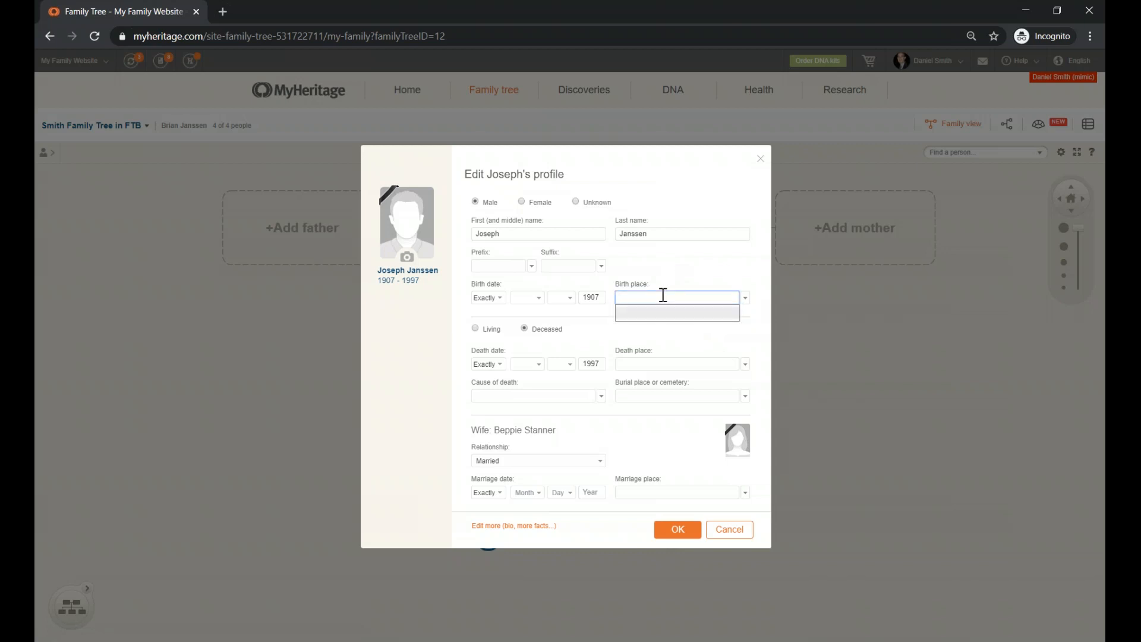
text(London, UK)
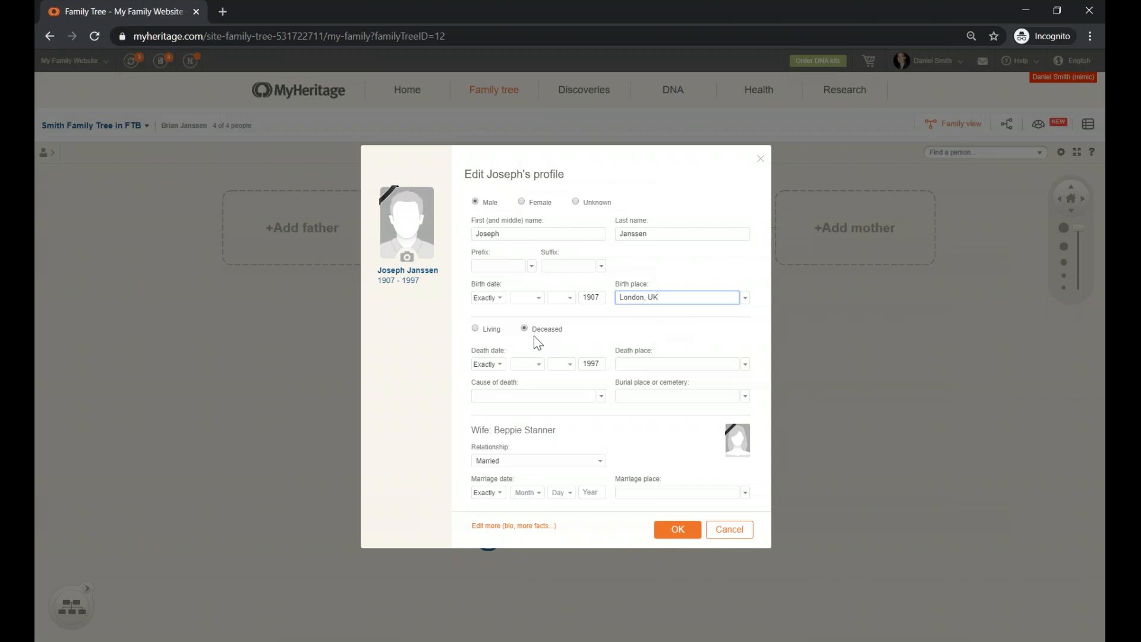
Switch the father's status to Living and restore it to Deceased
click(476, 329)
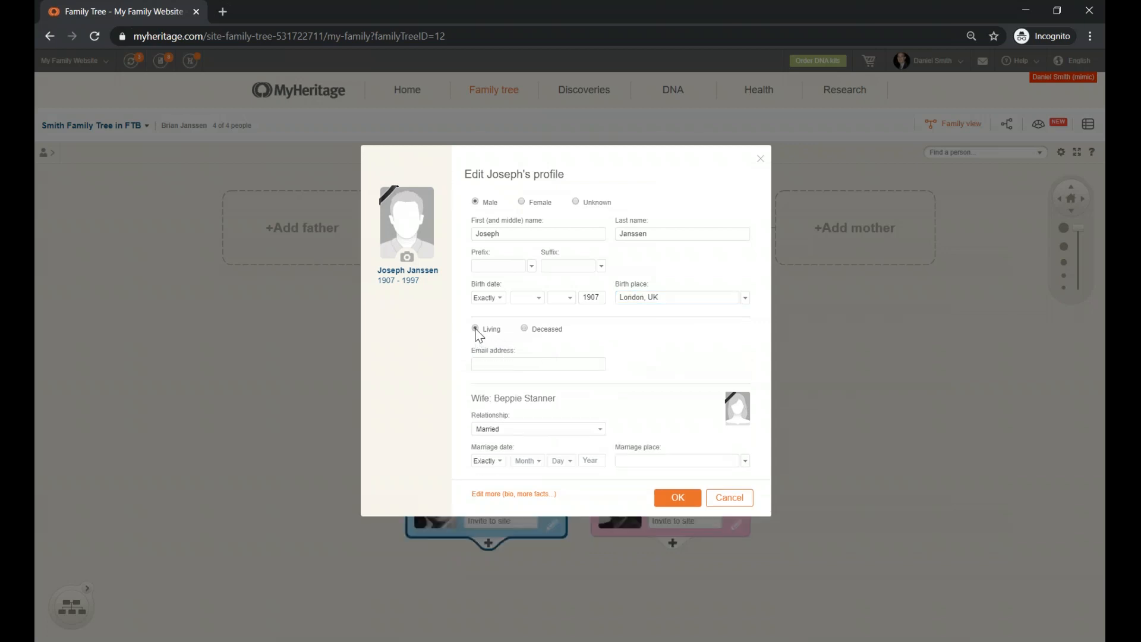
click(525, 328)
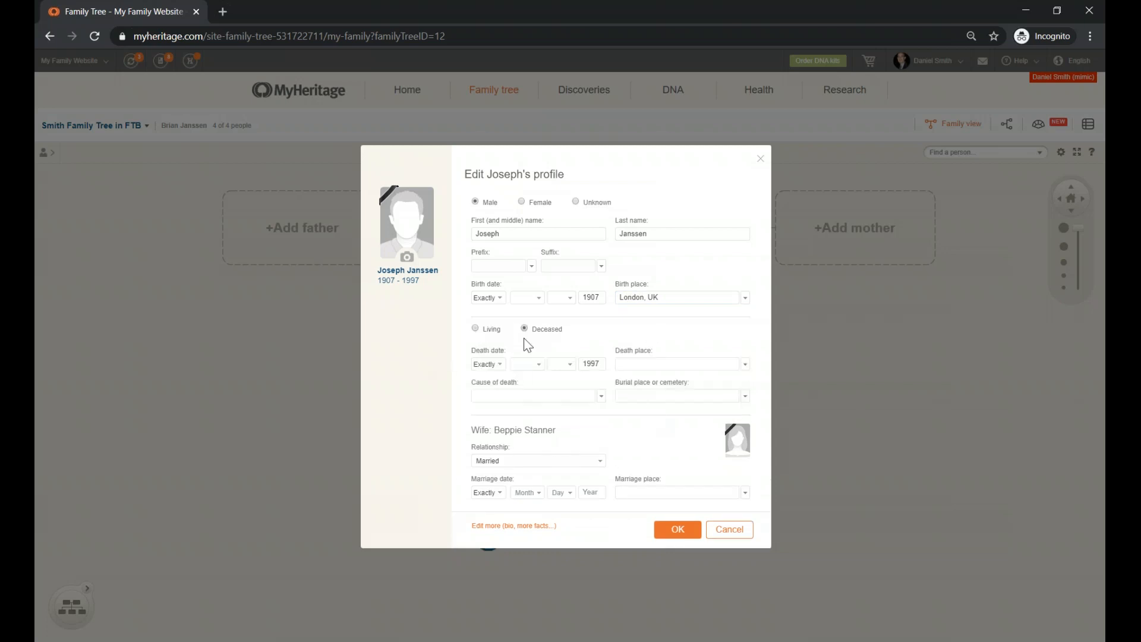
Set the father's cause of death to Stroke from the predefined causes
click(602, 398)
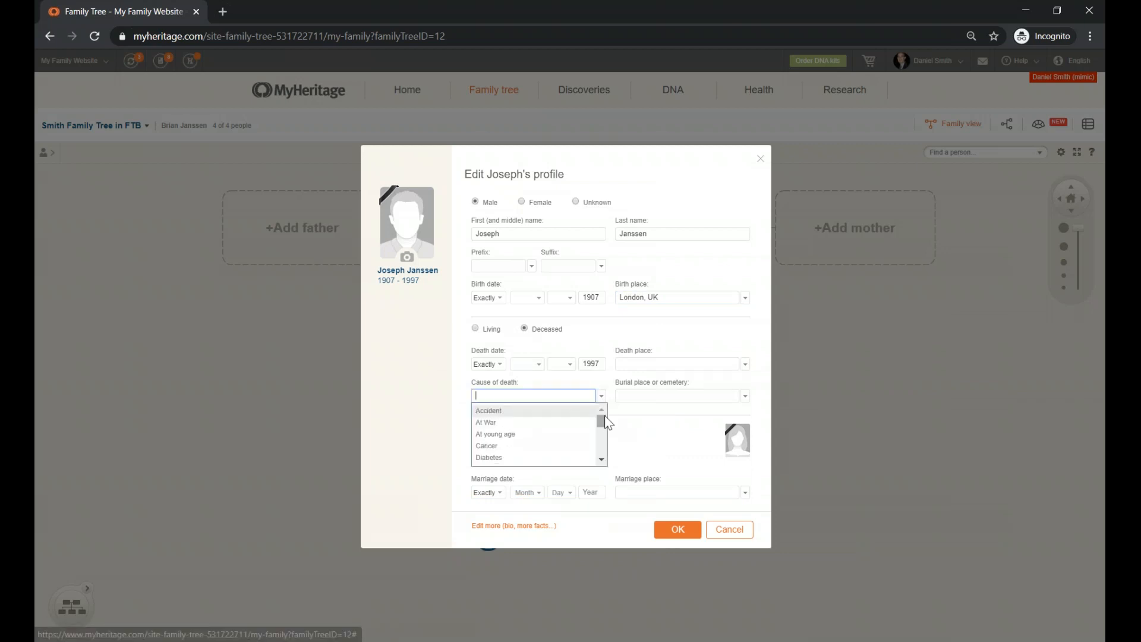
drag(604, 420, 613, 458)
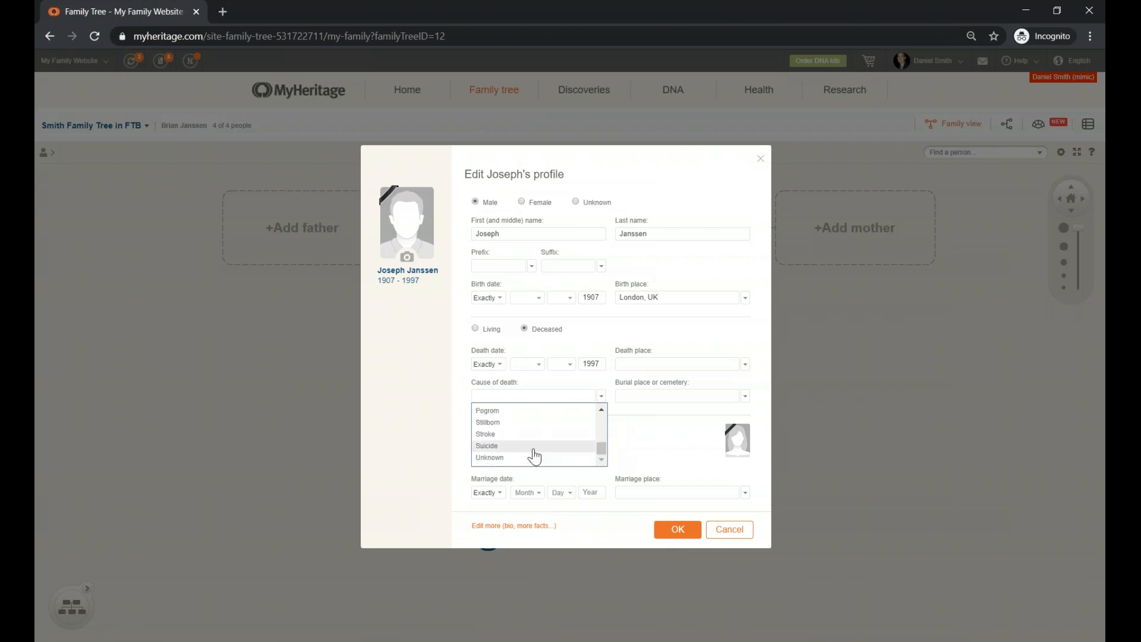
click(490, 434)
click(509, 394)
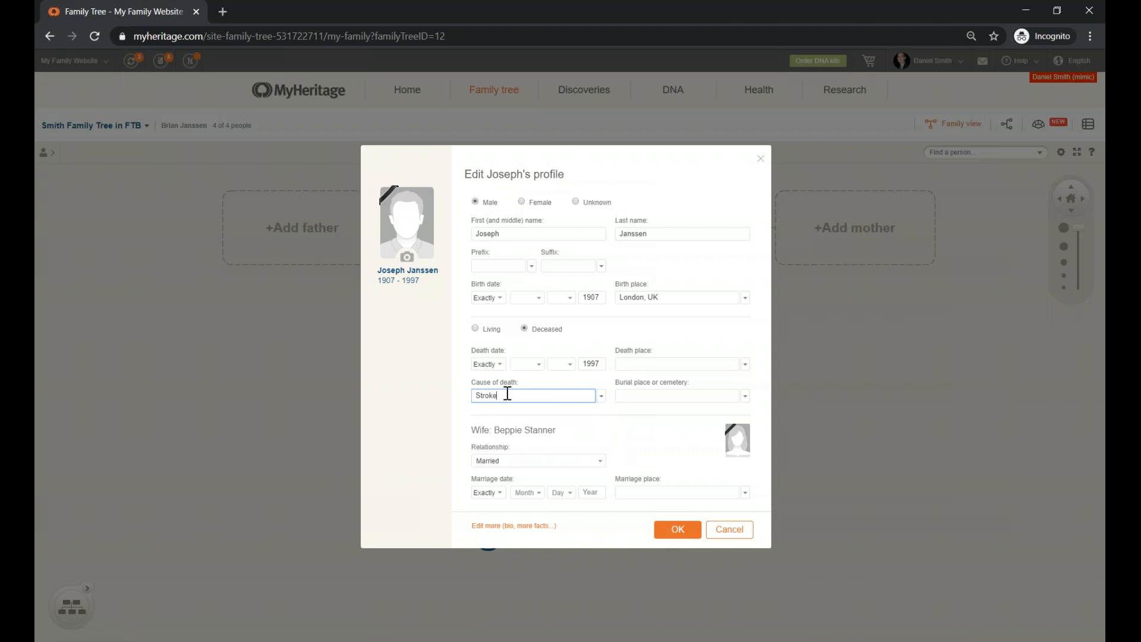
text(dhgdtf)
key(BackSpace)
key(BackSpace)
key(BackSpace)
key(BackSpace)
key(BackSpace)
click(433, 395)
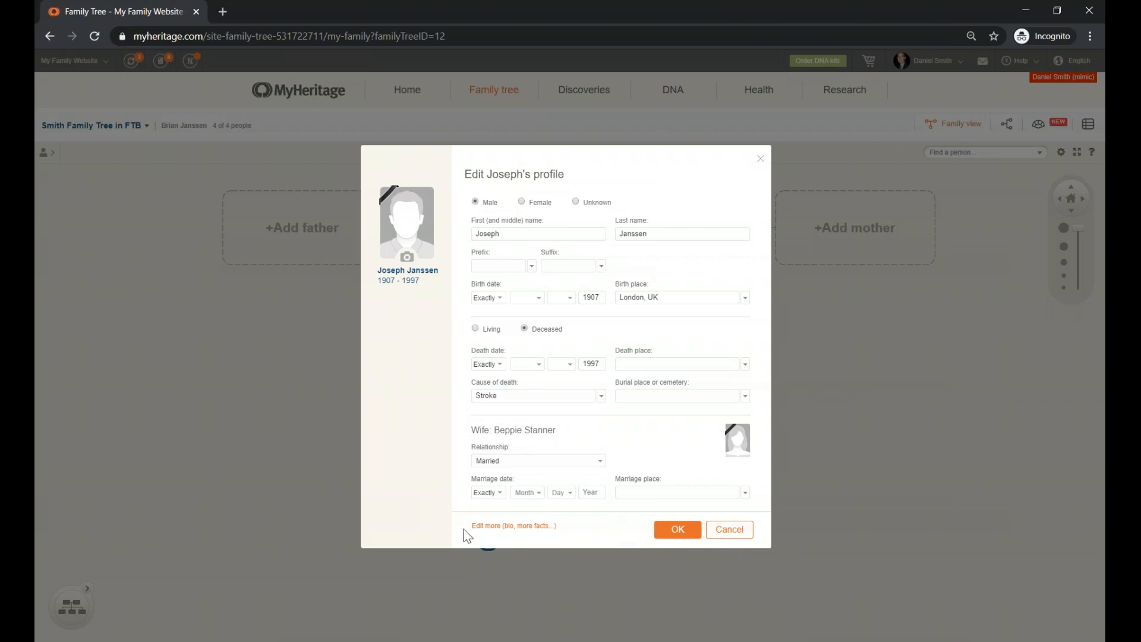
drag(561, 528, 551, 533)
click(558, 531)
drag(462, 529, 570, 535)
key(alt+Tab)
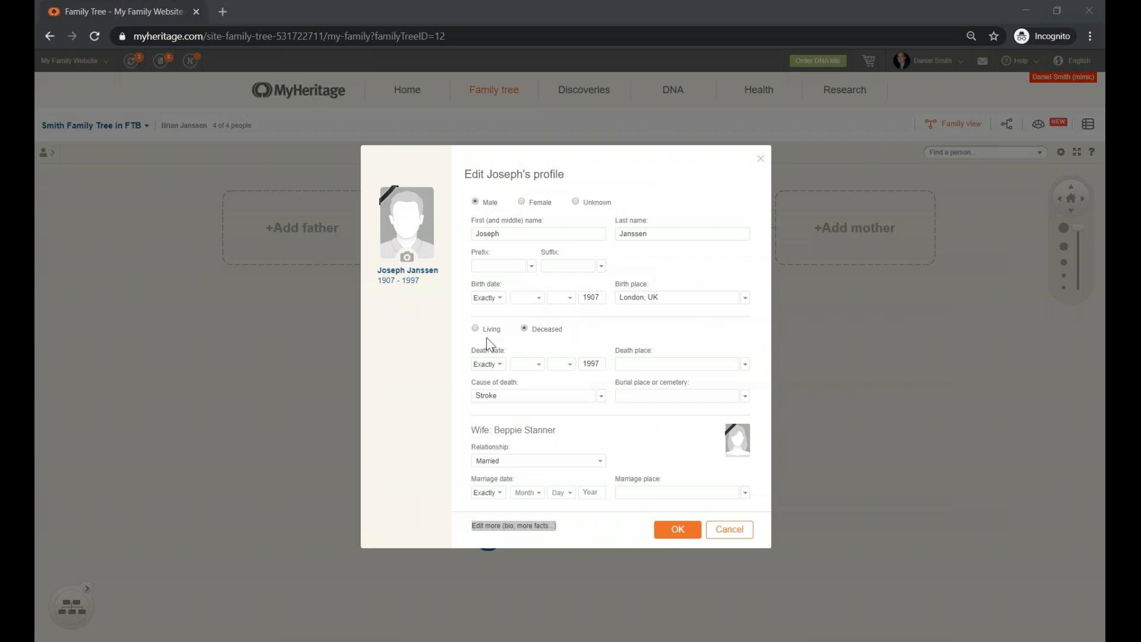
Open the father's full profile editor, expand the additional name and baptism fields, and save the Essentials page to continue
click(518, 537)
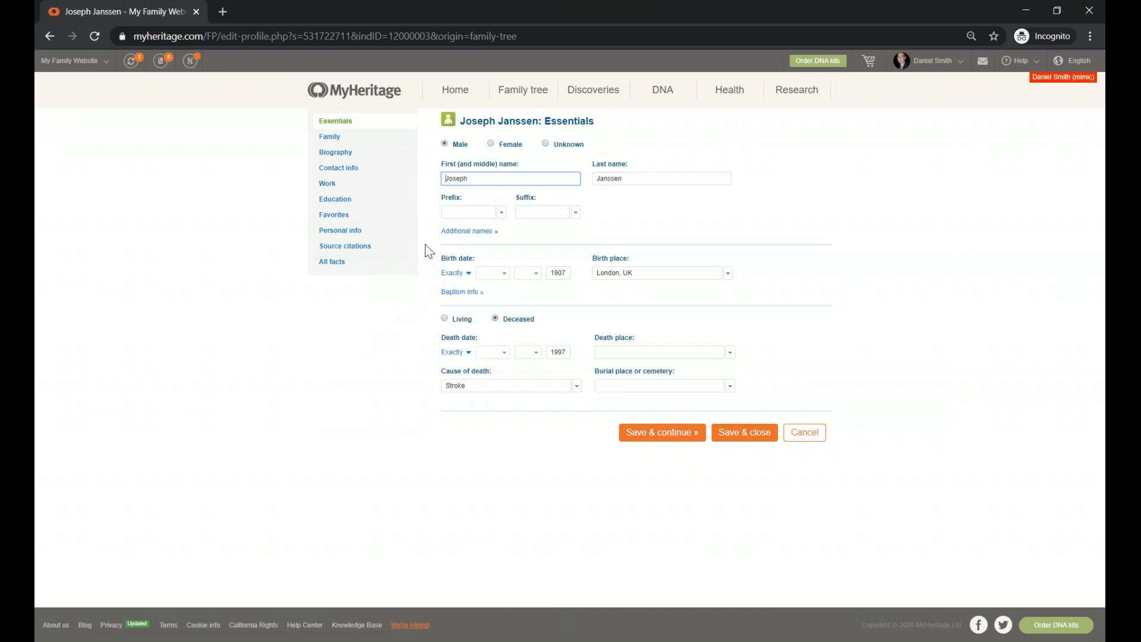
click(456, 233)
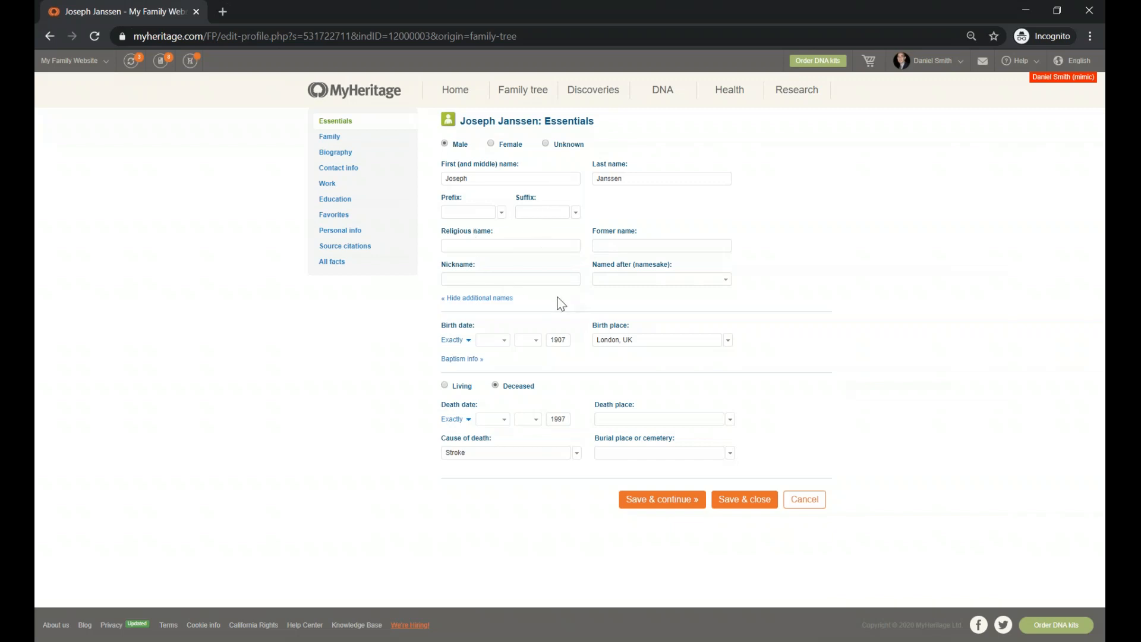
click(456, 360)
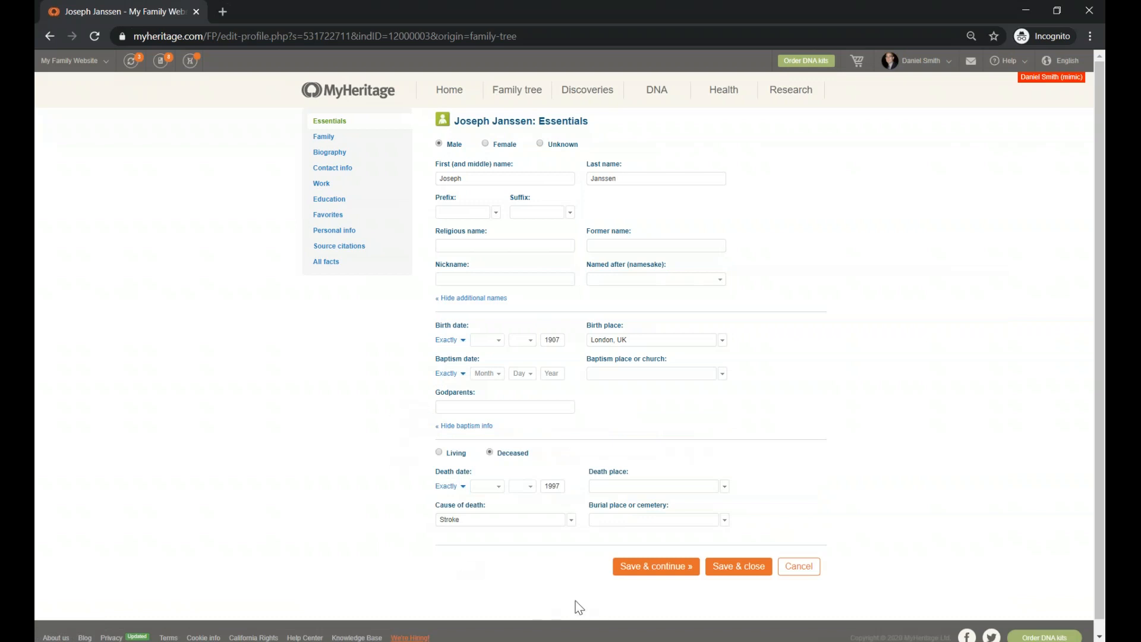
click(662, 579)
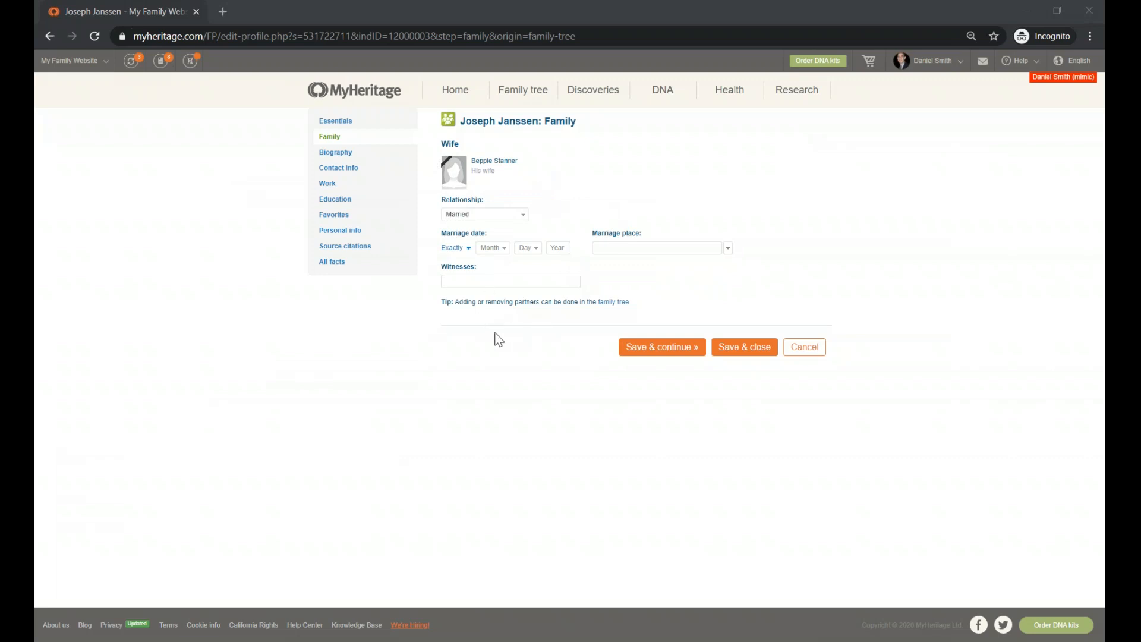
Review the marital relationship choices and the witnesses field on the Family page
click(488, 218)
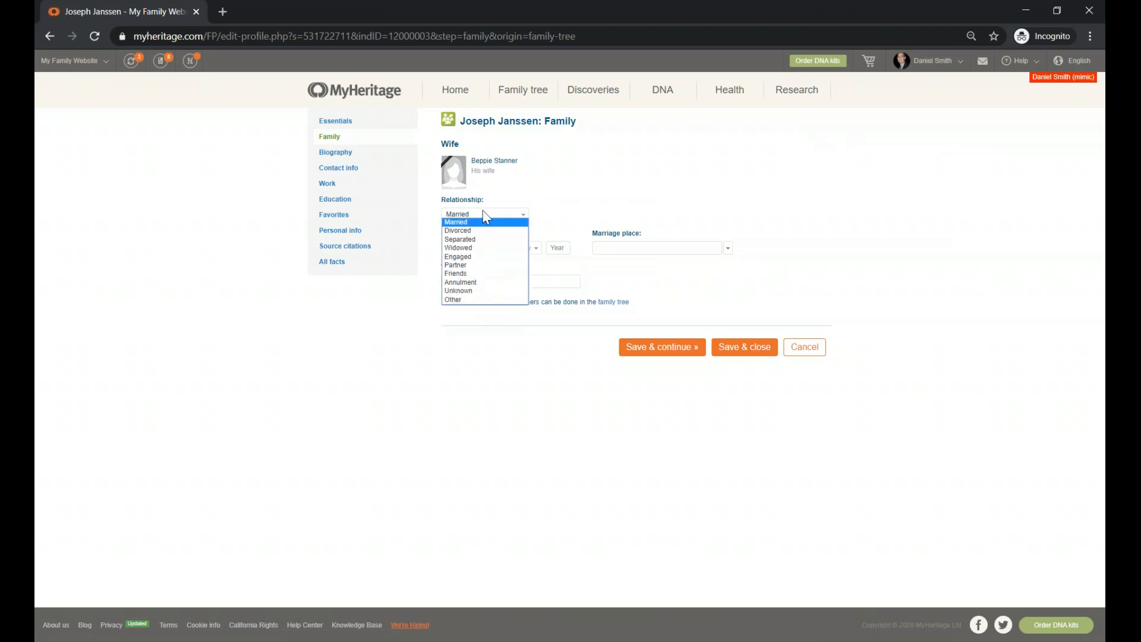
click(551, 191)
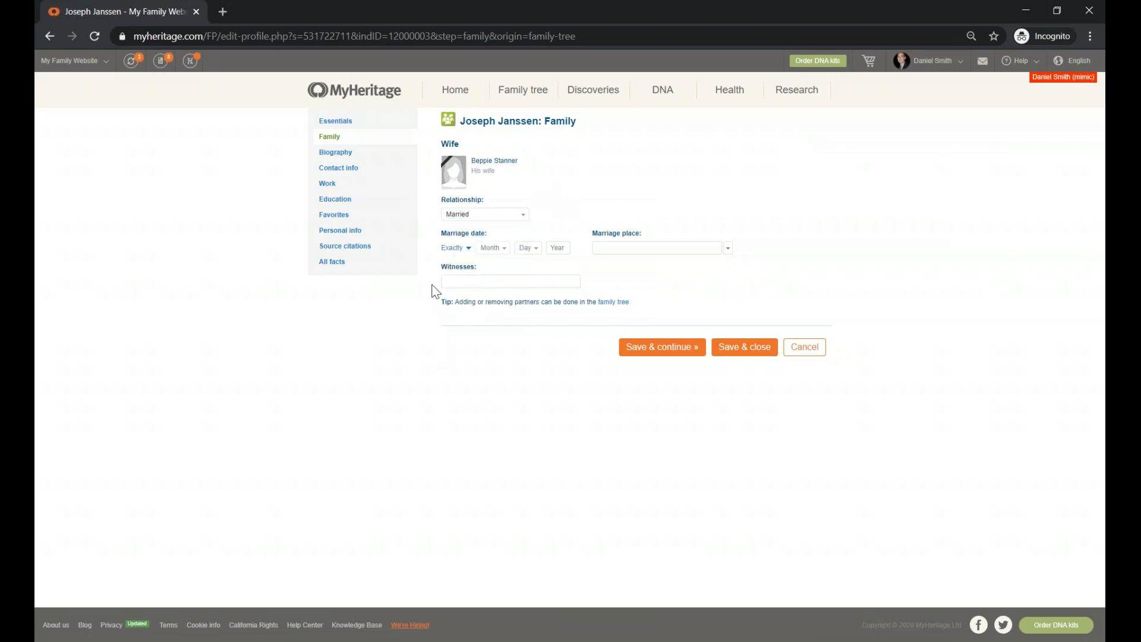
click(458, 280)
Review the Biography and Contact info pages, expanding the date range fields for the address
click(328, 154)
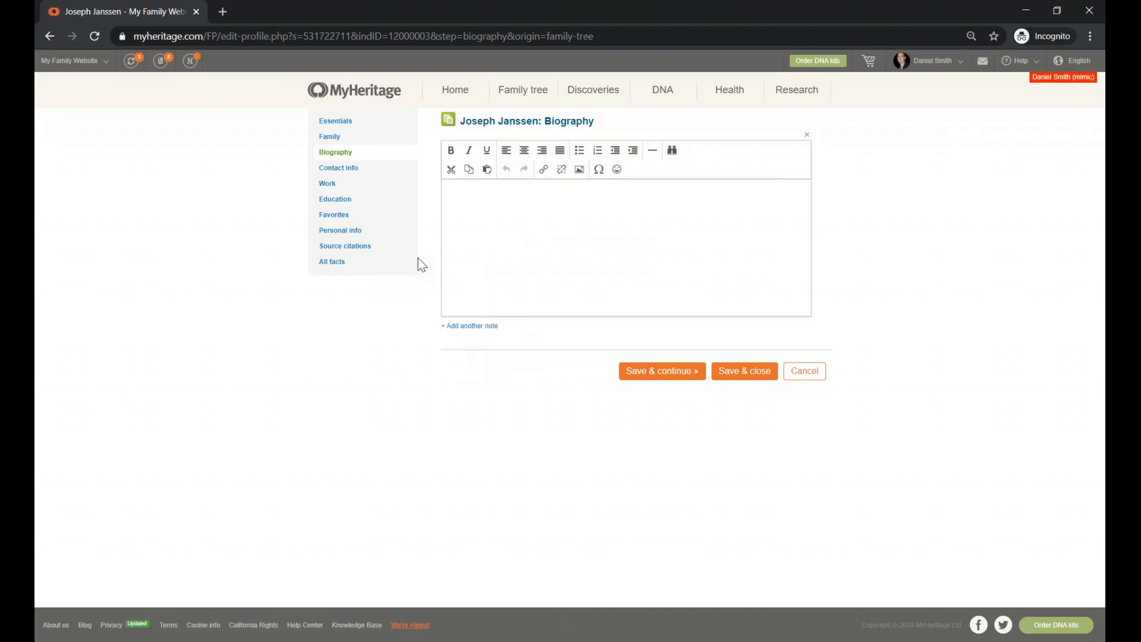
click(353, 172)
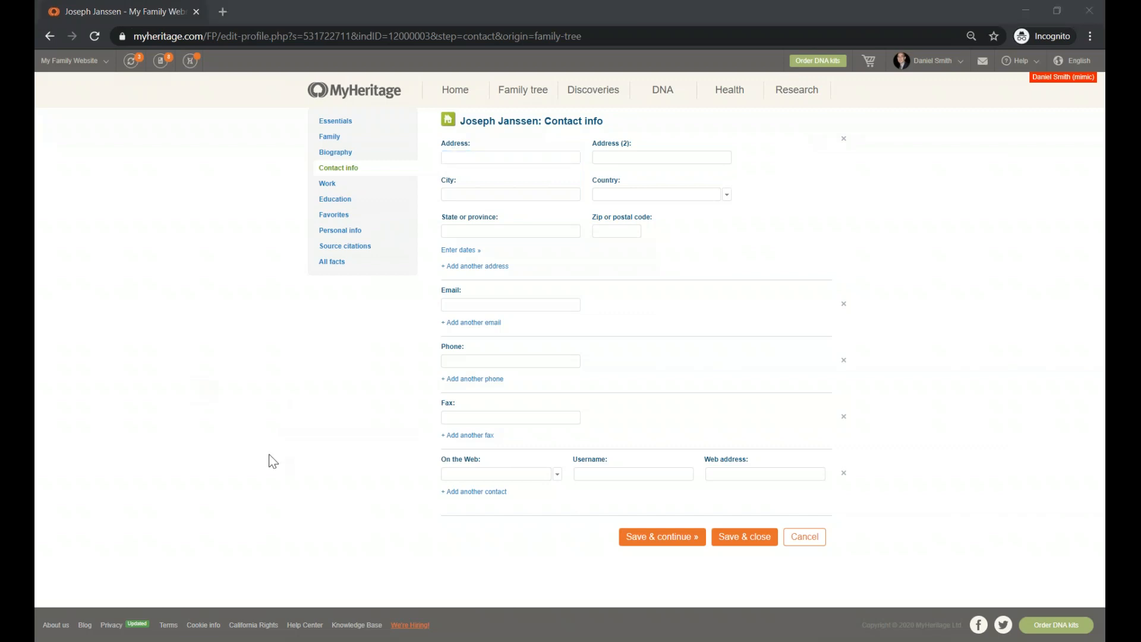
click(464, 252)
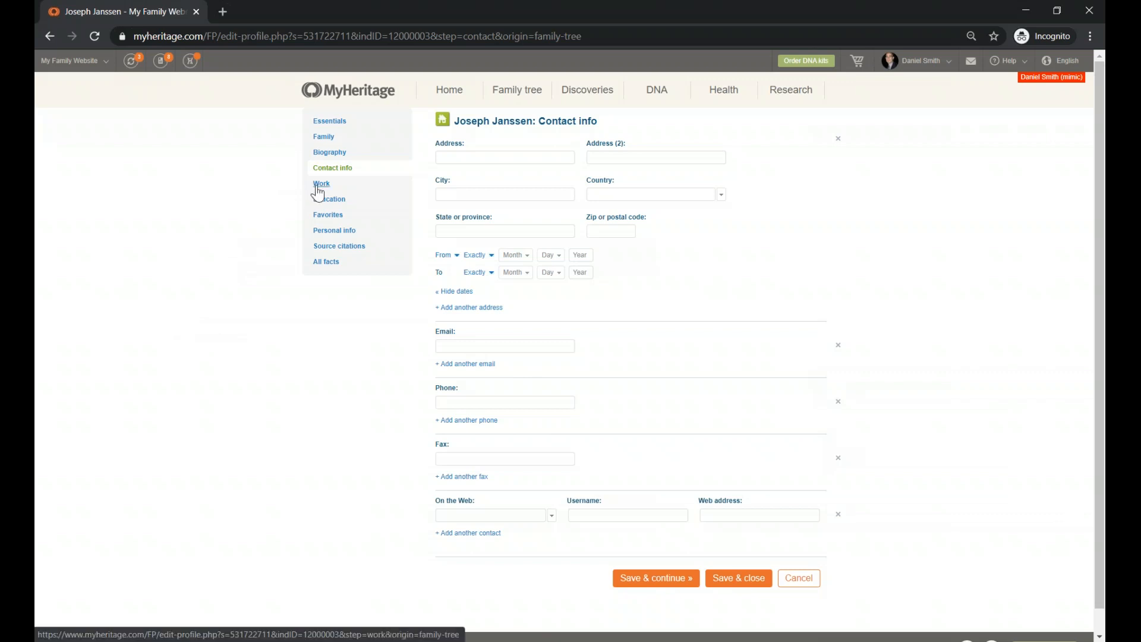
Look through the Work, Education, Favorites, Personal info and Source citations pages of the father's profile
click(318, 186)
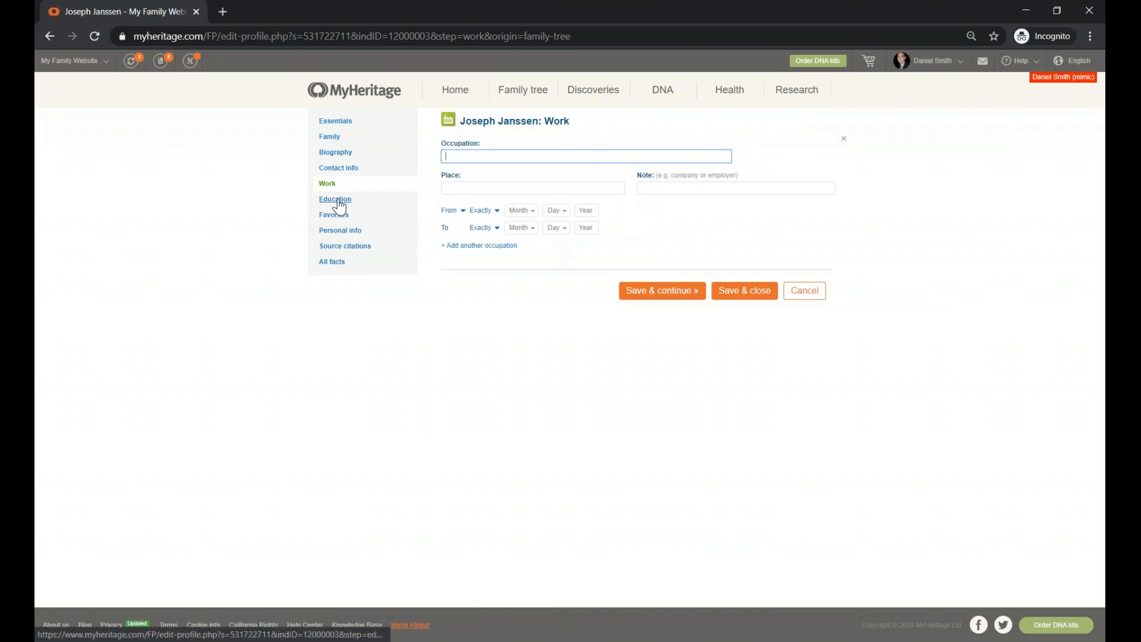
click(336, 200)
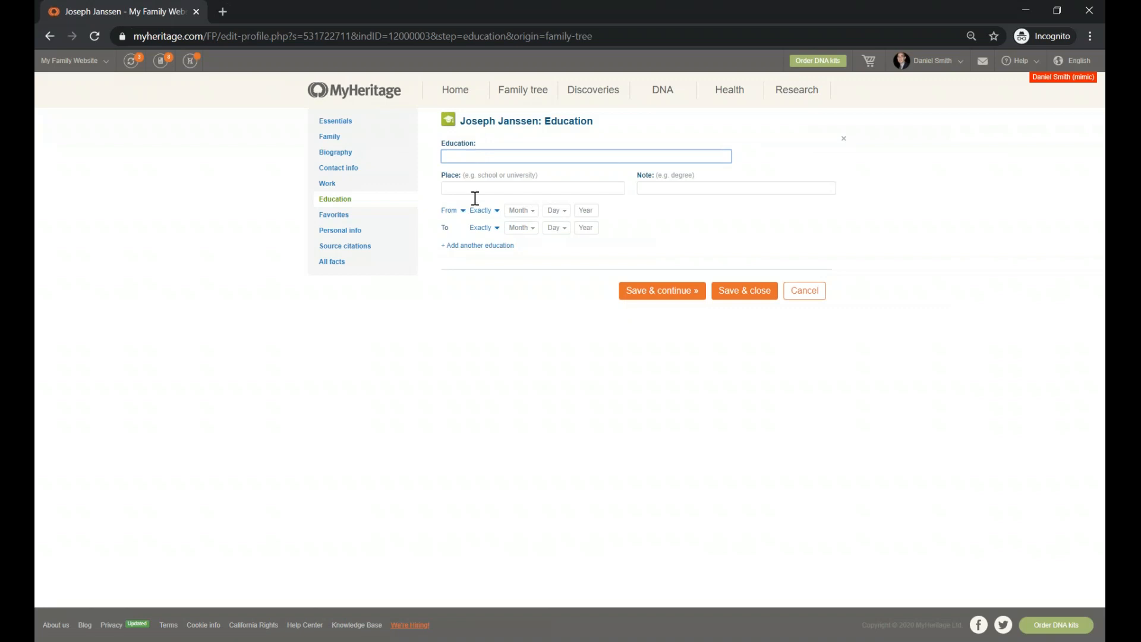
click(331, 217)
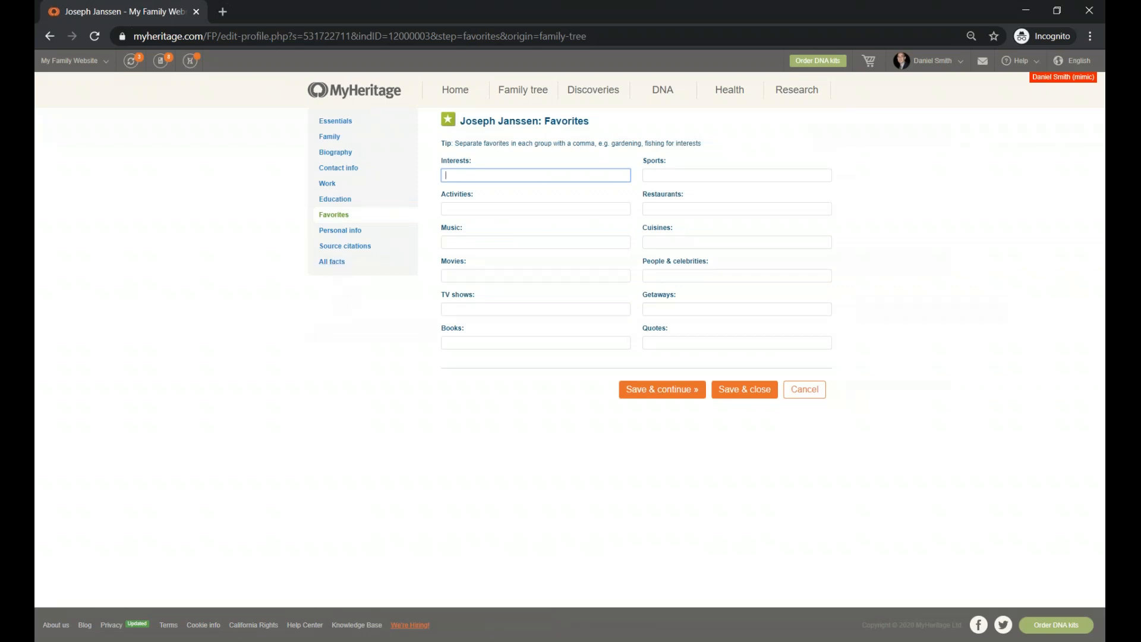
click(343, 232)
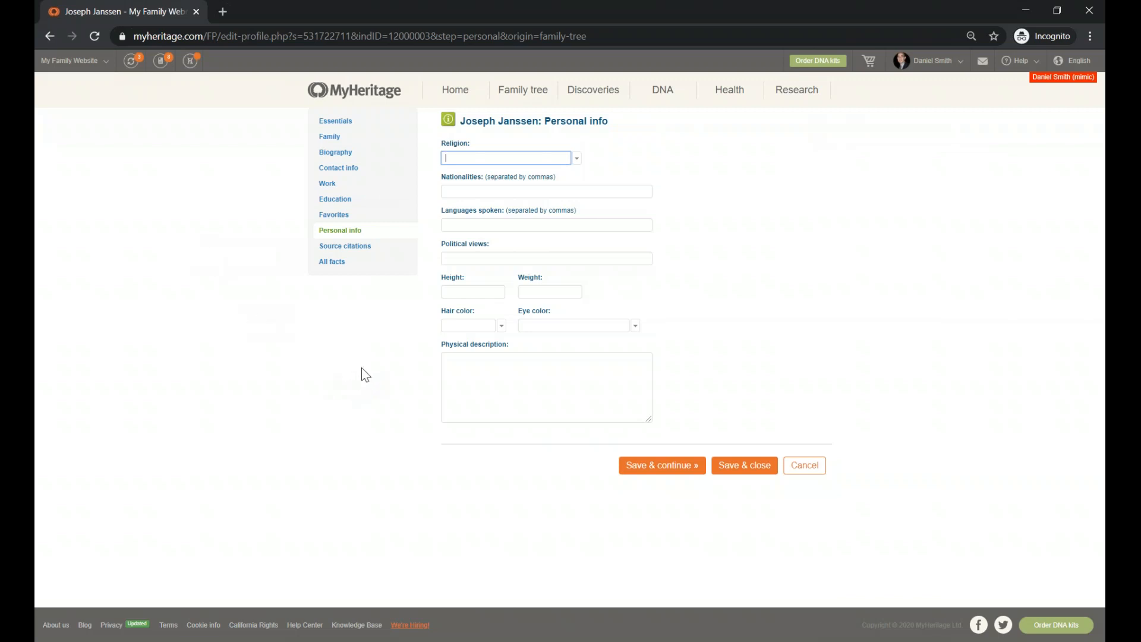
click(356, 249)
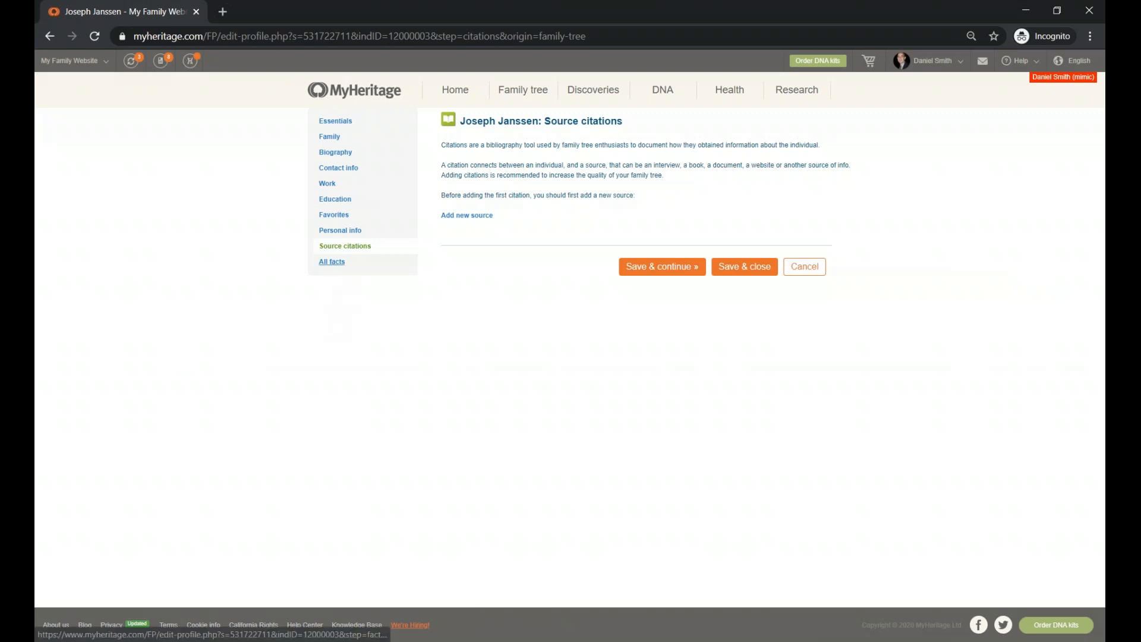
Review the All facts page from the birth fact through the marriage and death facts
click(332, 262)
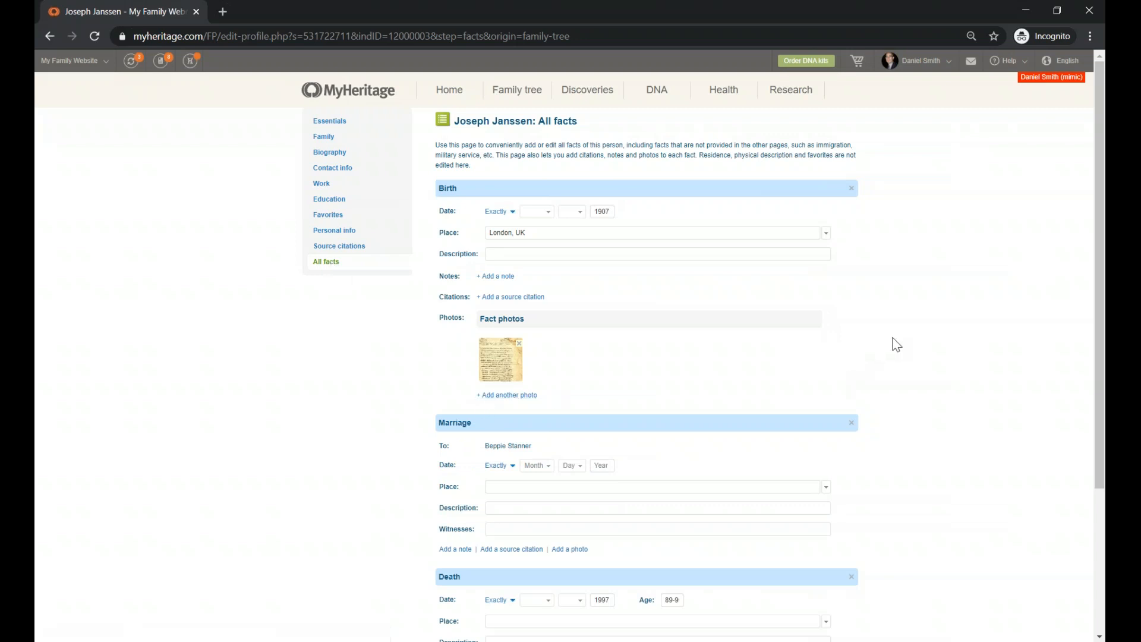
mouse_move(1097, 277)
mouse_down()
mouse_move(1092, 419)
mouse_move(1093, 290)
mouse_up()
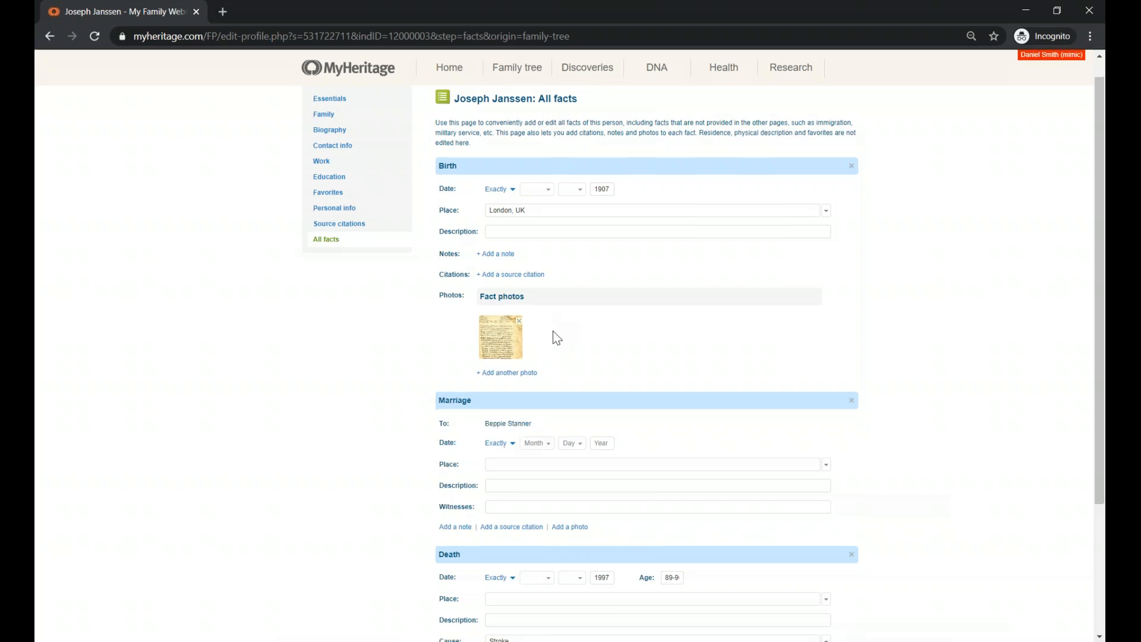
scroll(553, 333, down, 3)
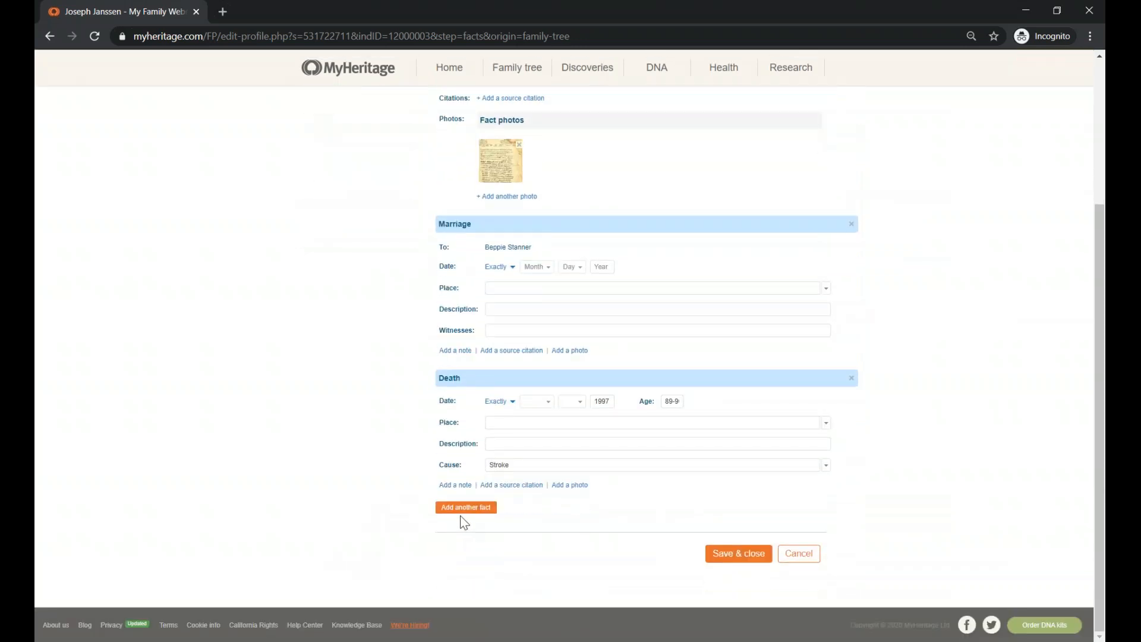
Browse the full list of fact types for a new fact, try a custom fact type entry, and discard it
click(462, 512)
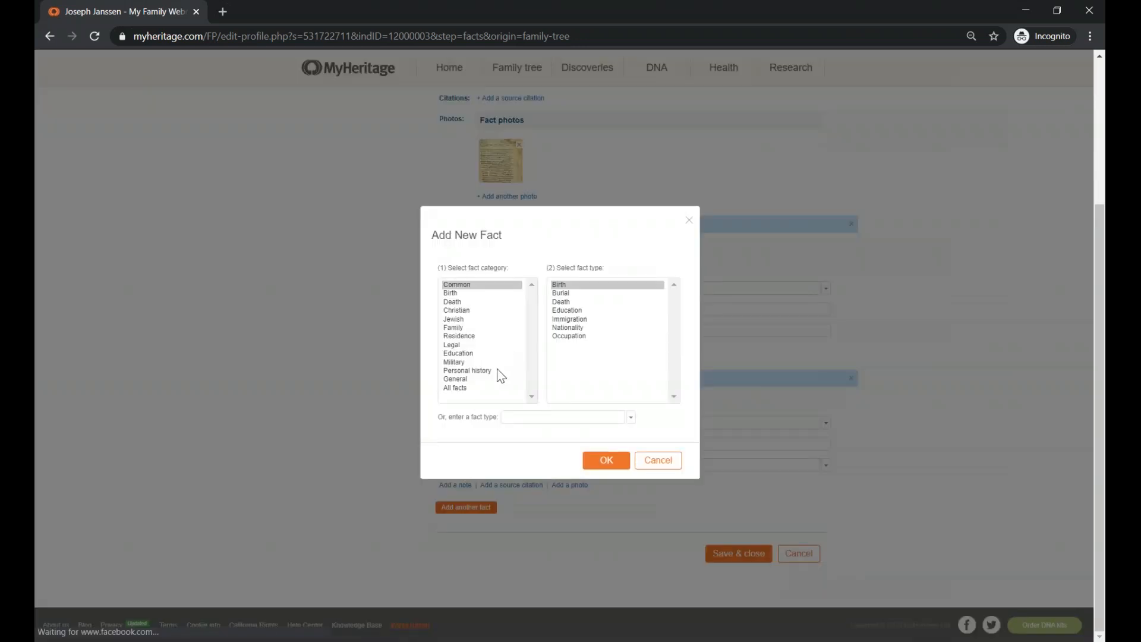
click(457, 388)
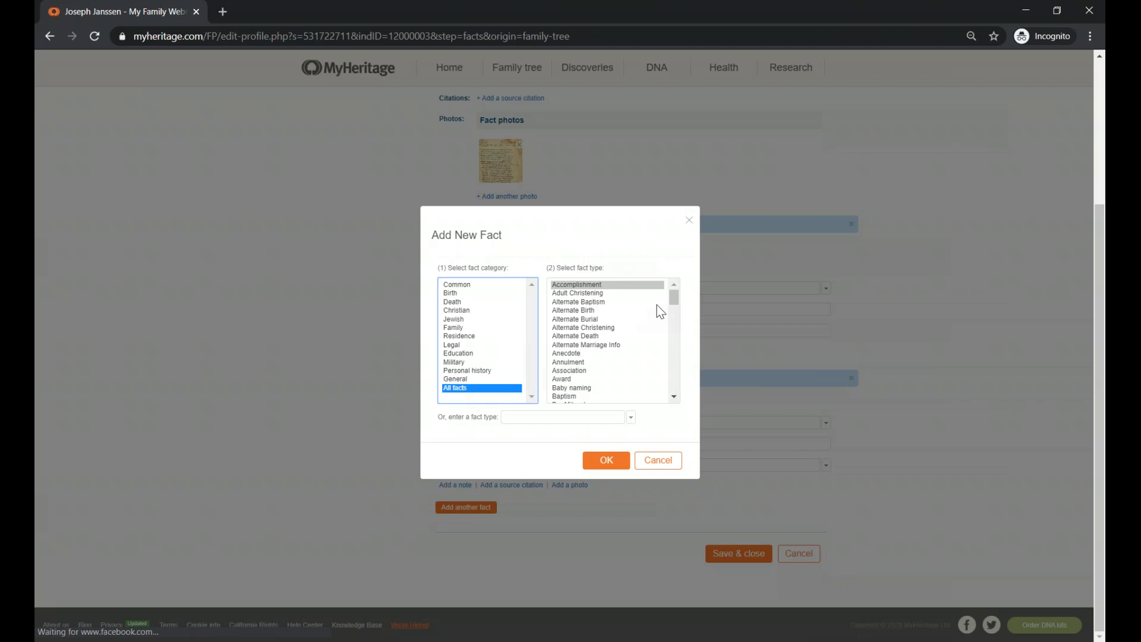
click(674, 302)
drag(674, 302, 688, 397)
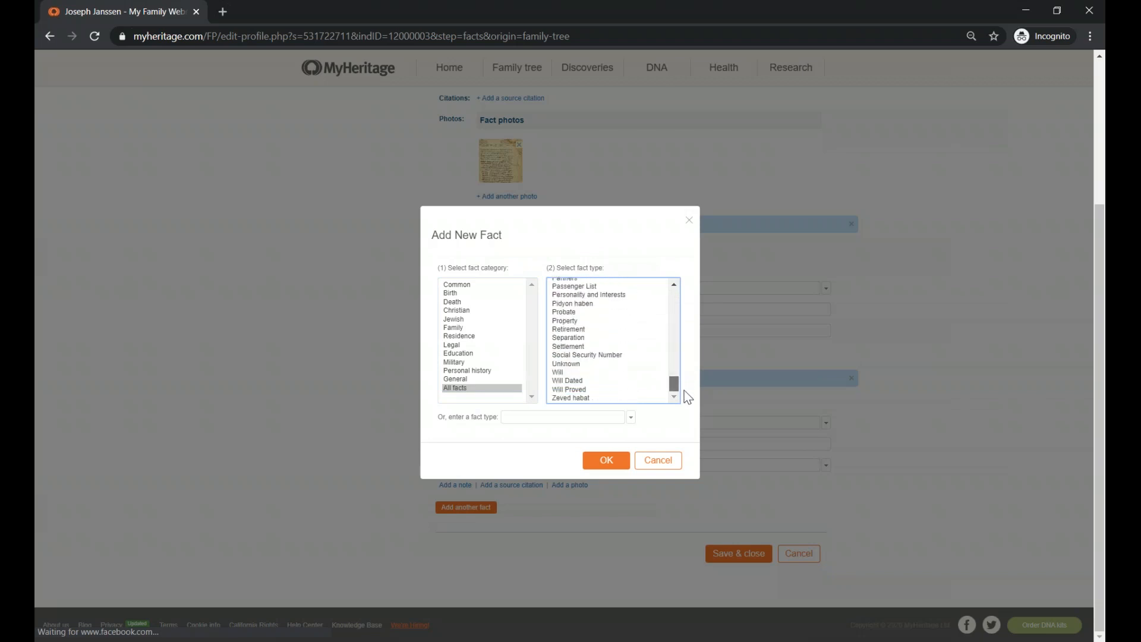
click(546, 417)
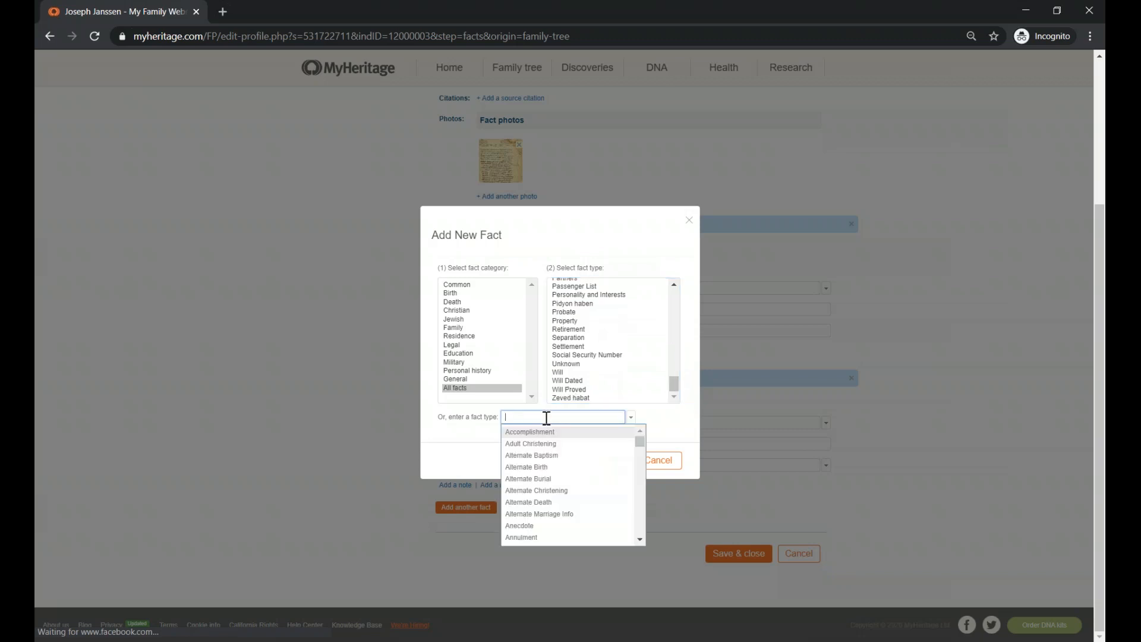
text(fdfdfdt)
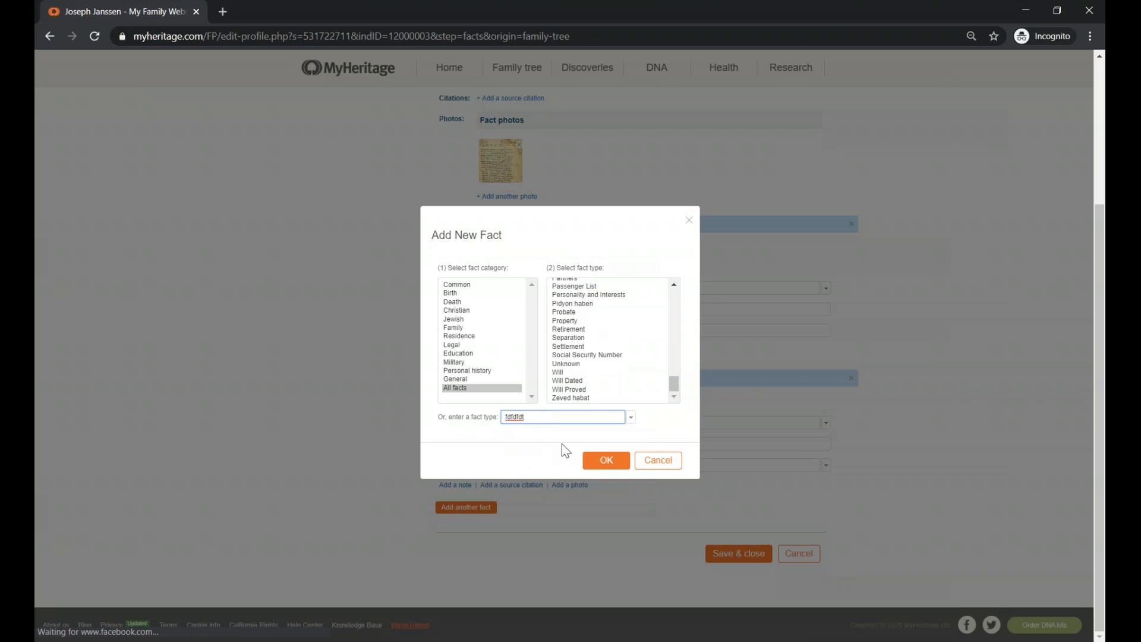
click(655, 467)
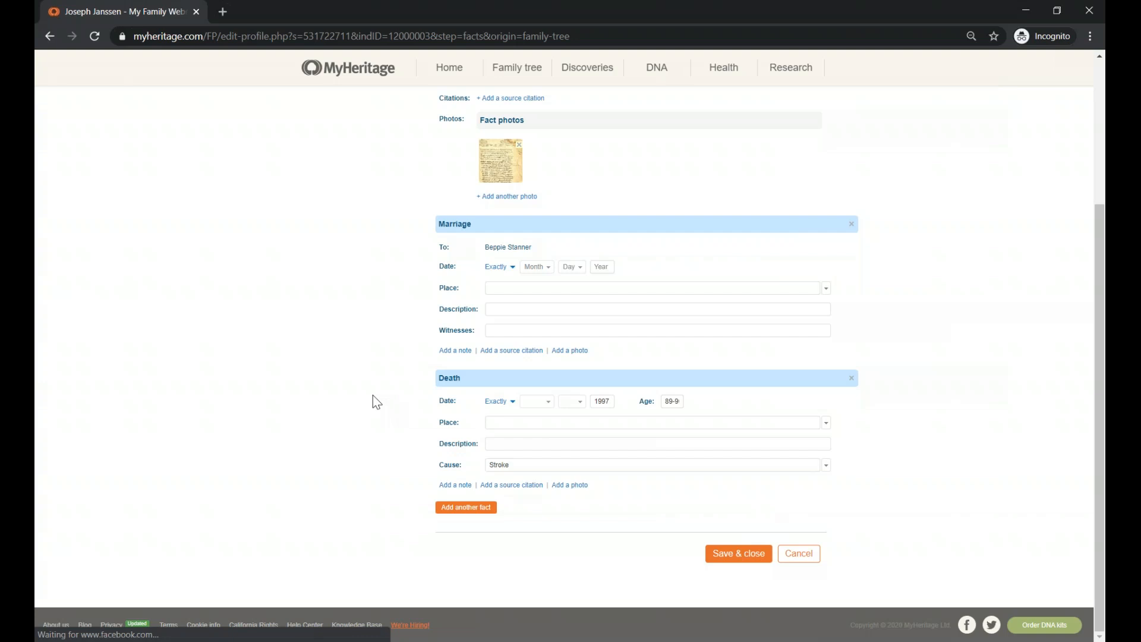
Leave the father's full profile editor without saving and enlarge the family tree around his card
scroll(373, 395, up, 5)
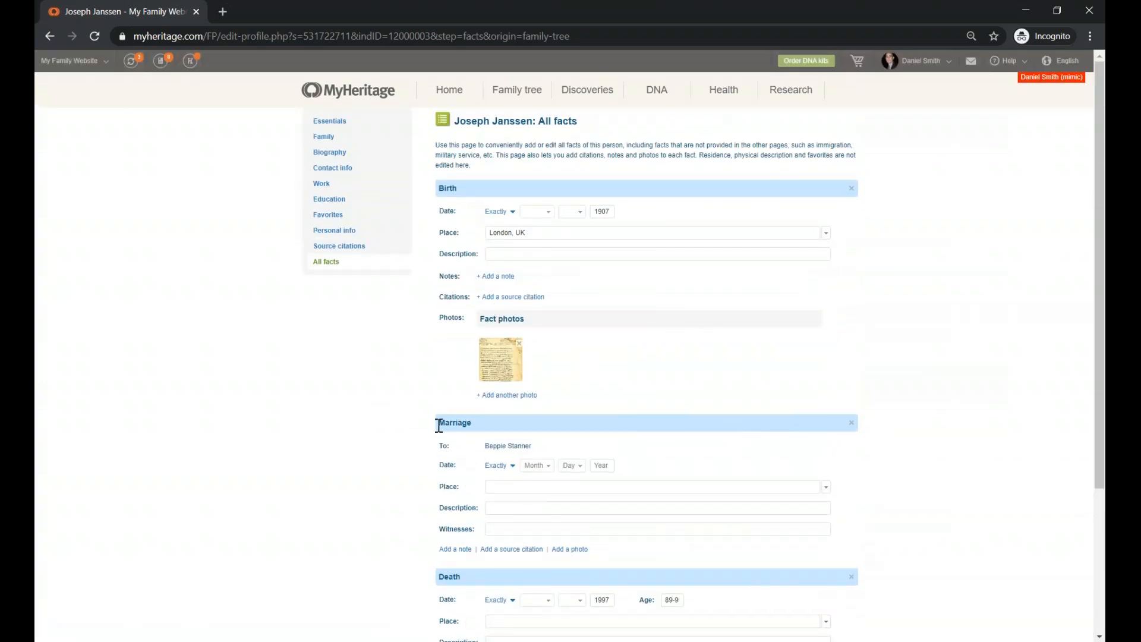
scroll(377, 459, down, 4)
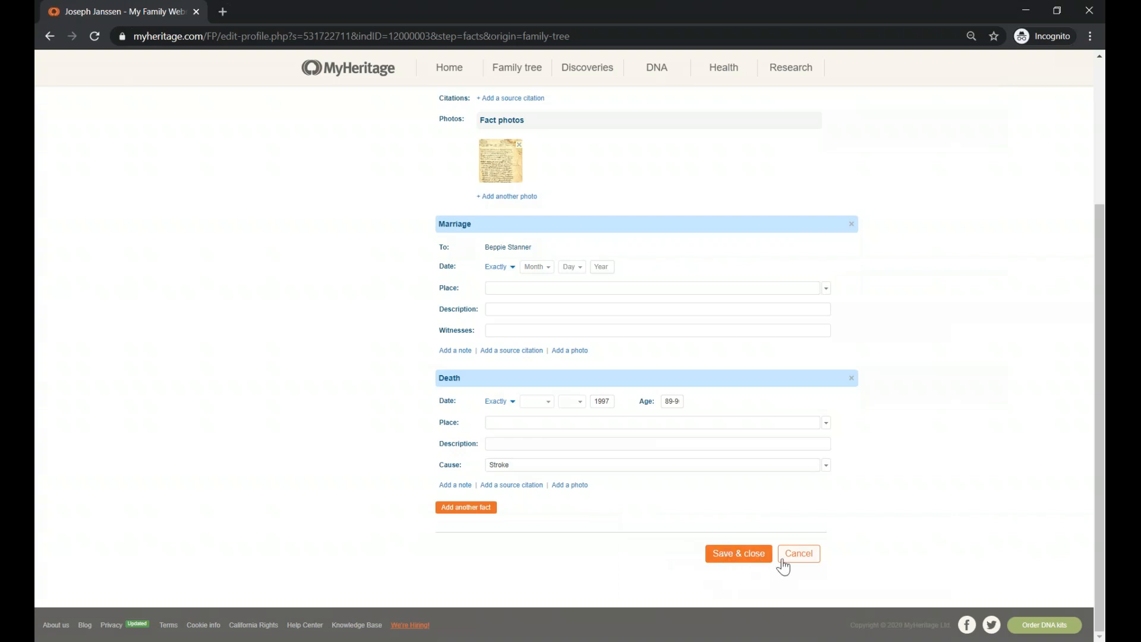
click(781, 560)
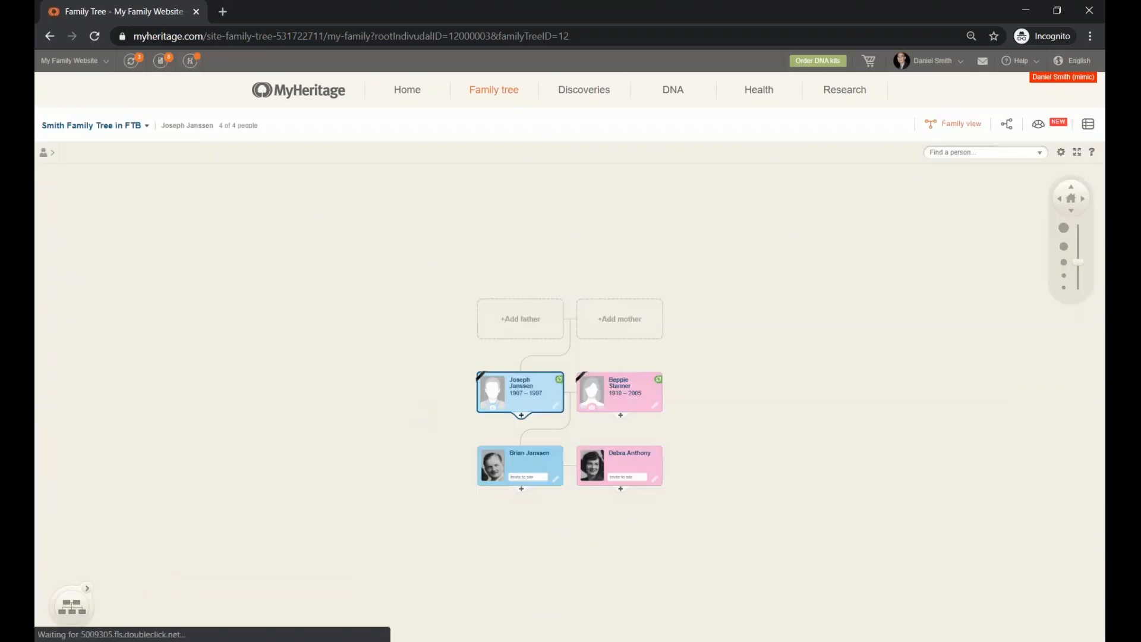
drag(567, 448, 589, 393)
scroll(589, 393, up, 1)
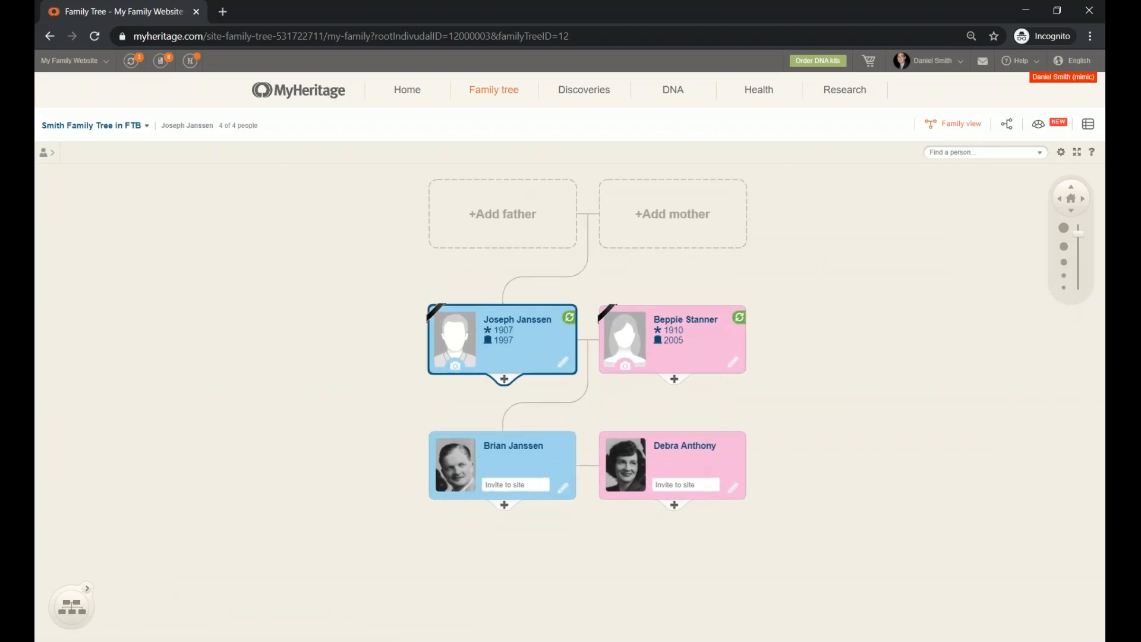
scroll(590, 387, up, 1)
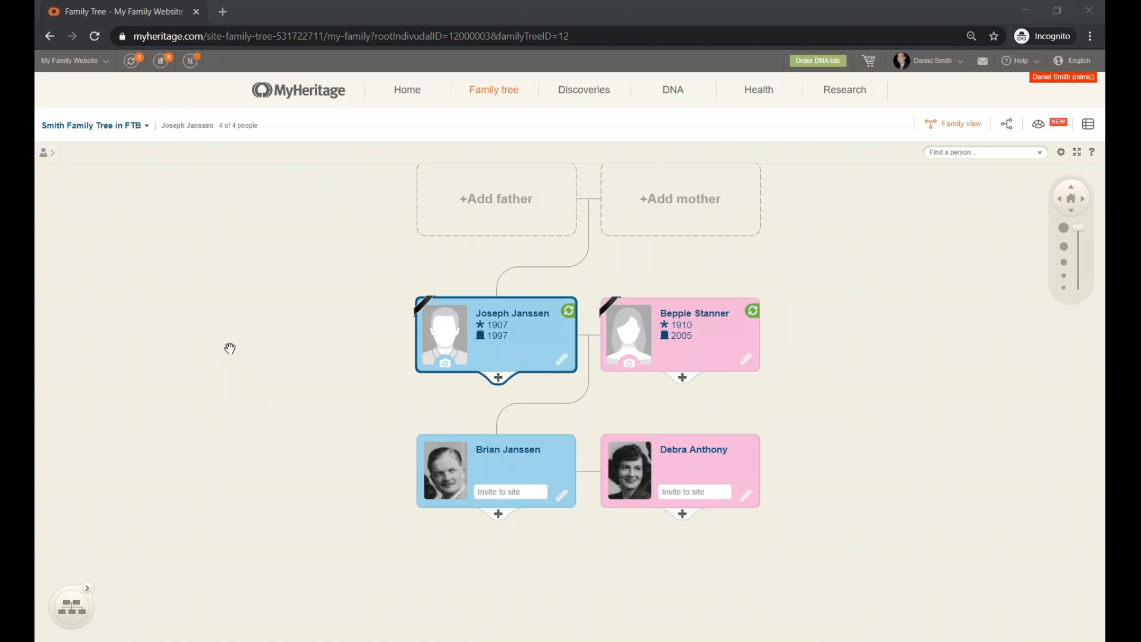
Show the mother's details beside the tree and look over her quick profile edit form, discarding it
click(48, 158)
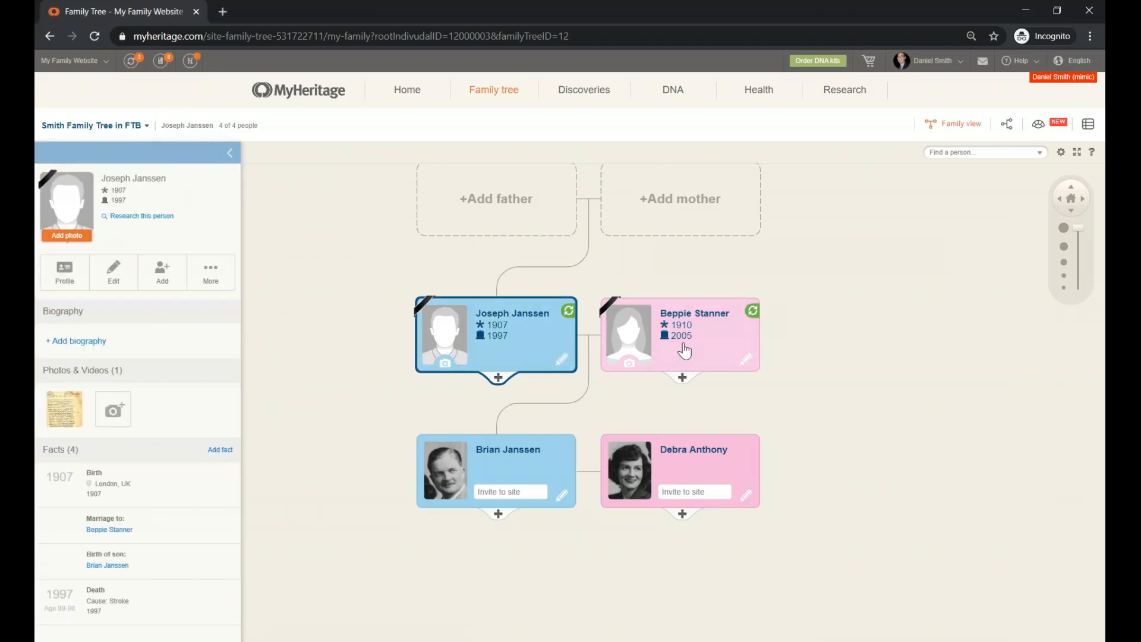
click(685, 351)
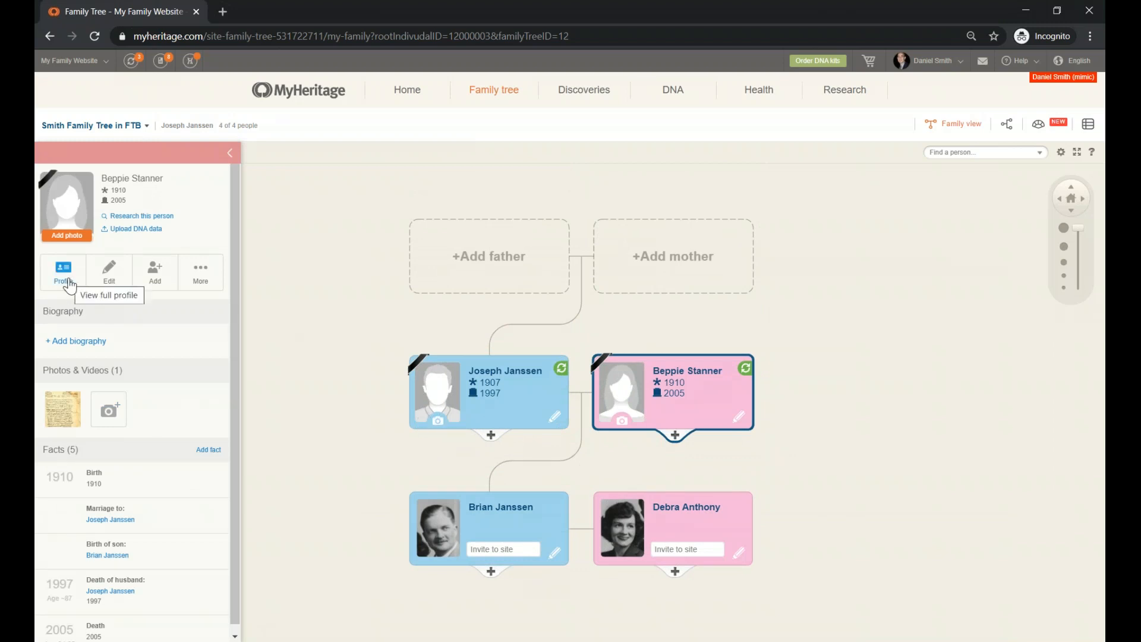
click(108, 278)
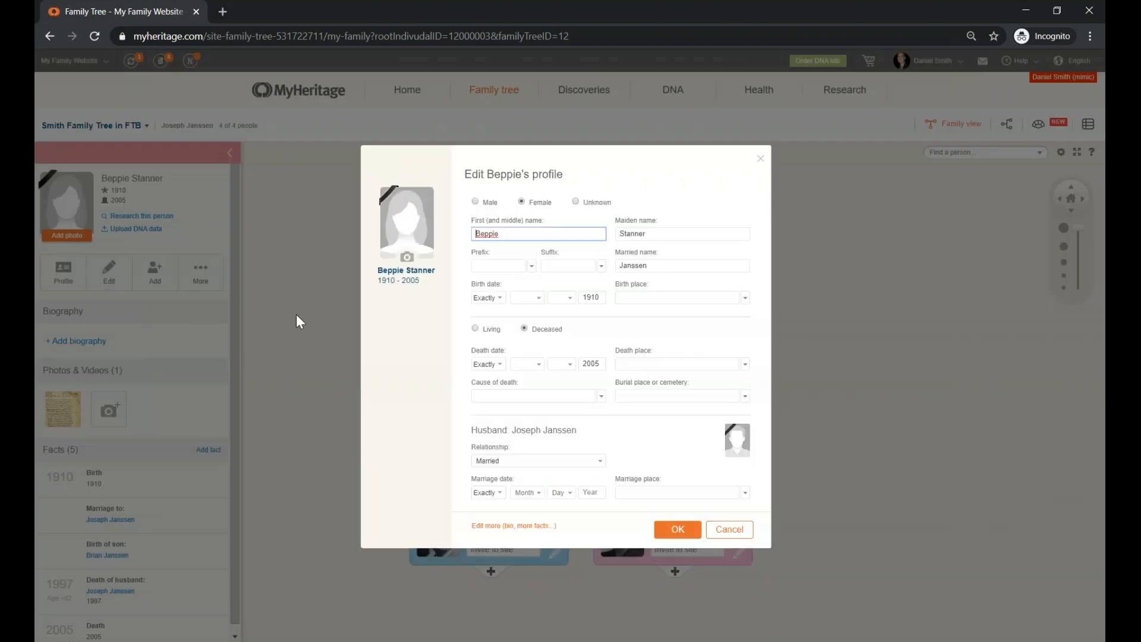
click(729, 530)
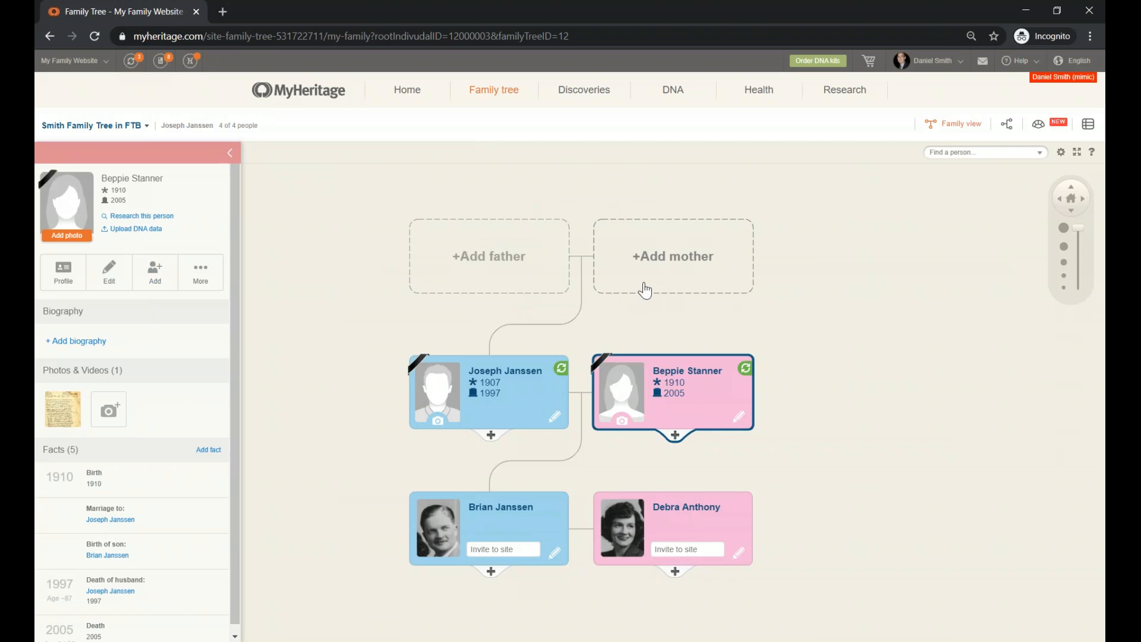
View the relatives that can be added to the father and the new fact choices for the mother, cancelling both
click(490, 439)
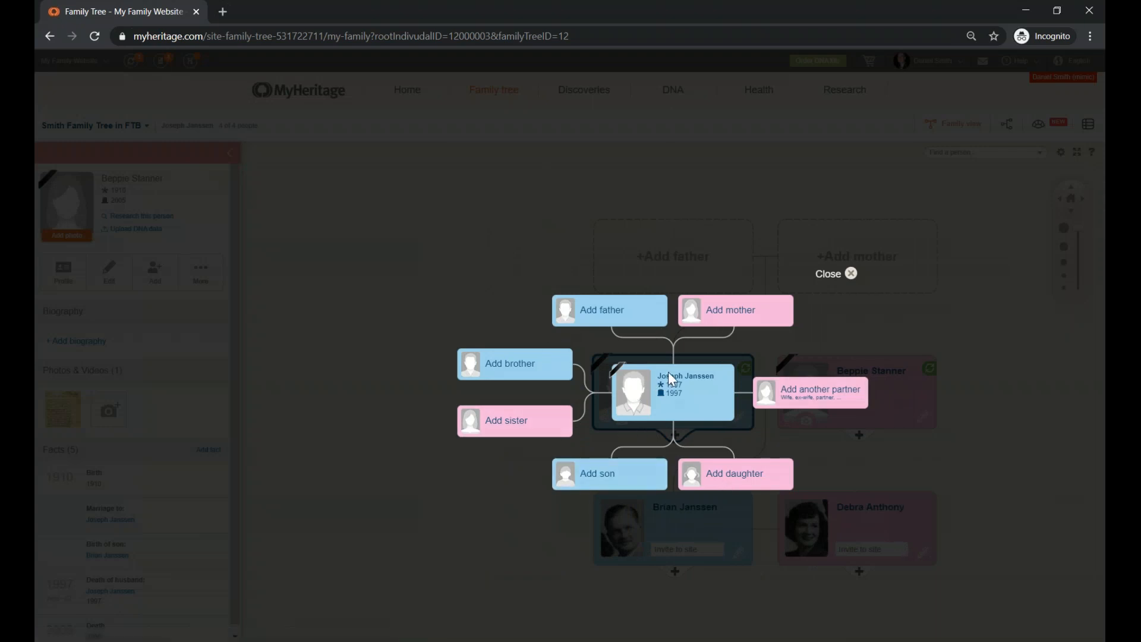
click(851, 273)
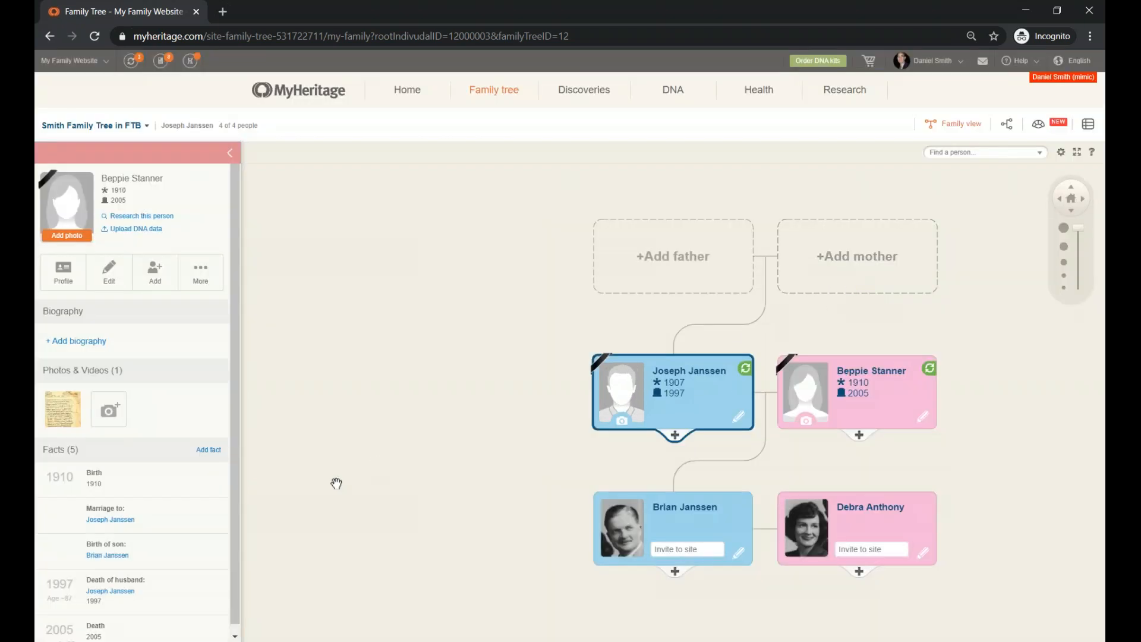
scroll(235, 427, down, 1)
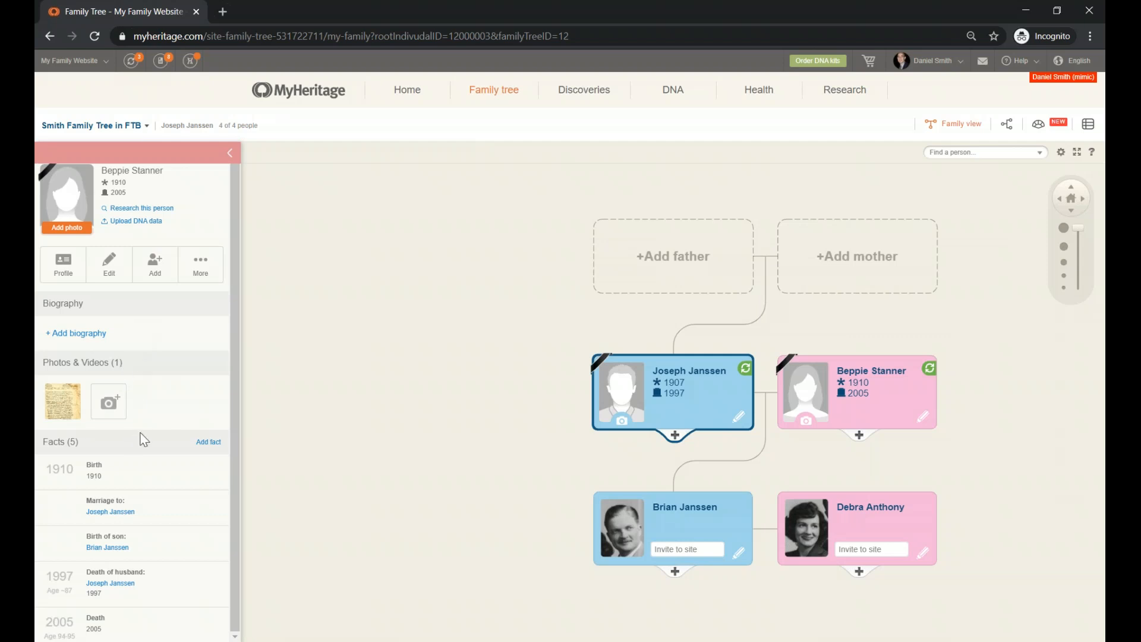
click(211, 446)
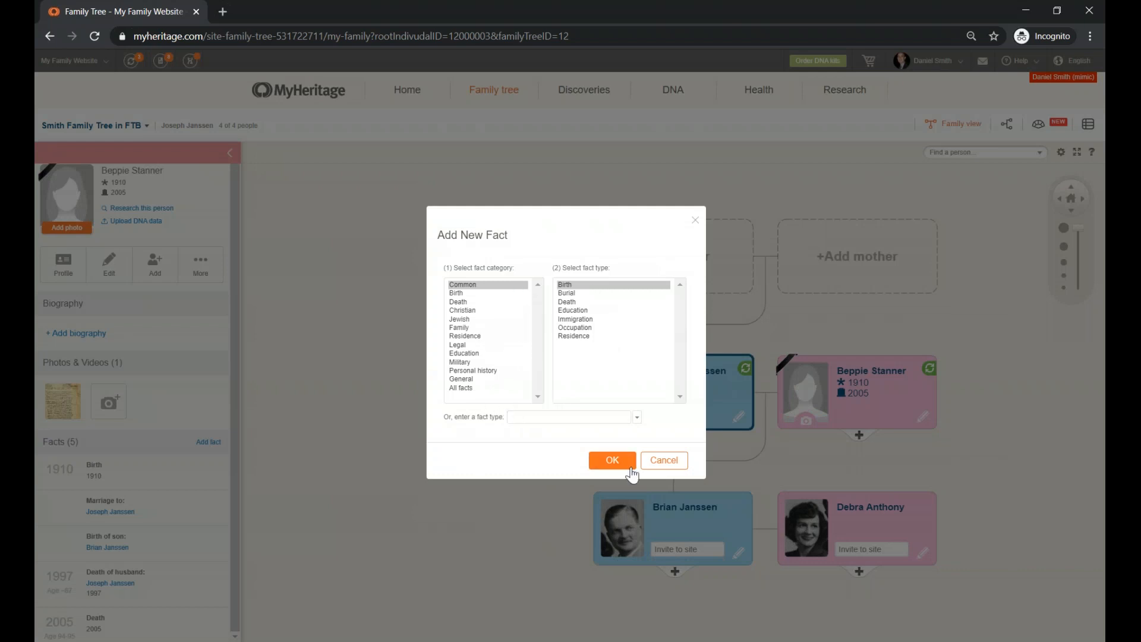
click(658, 470)
Set the mother's birth place to London, UK and her birth month to January in her birth fact
mouse_move(214, 476)
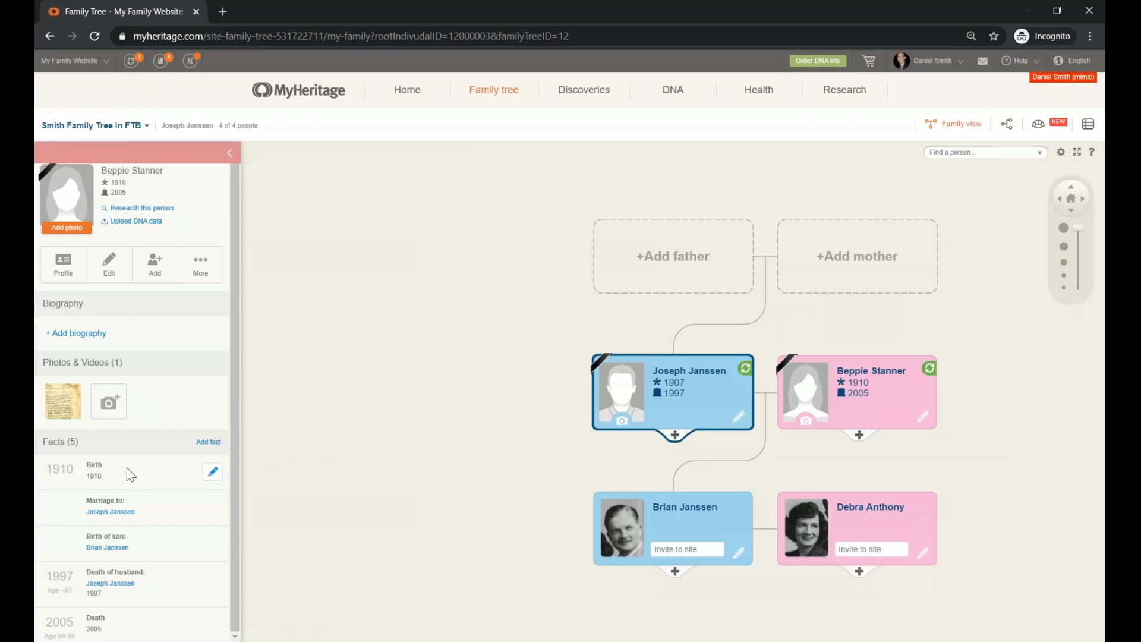
click(211, 473)
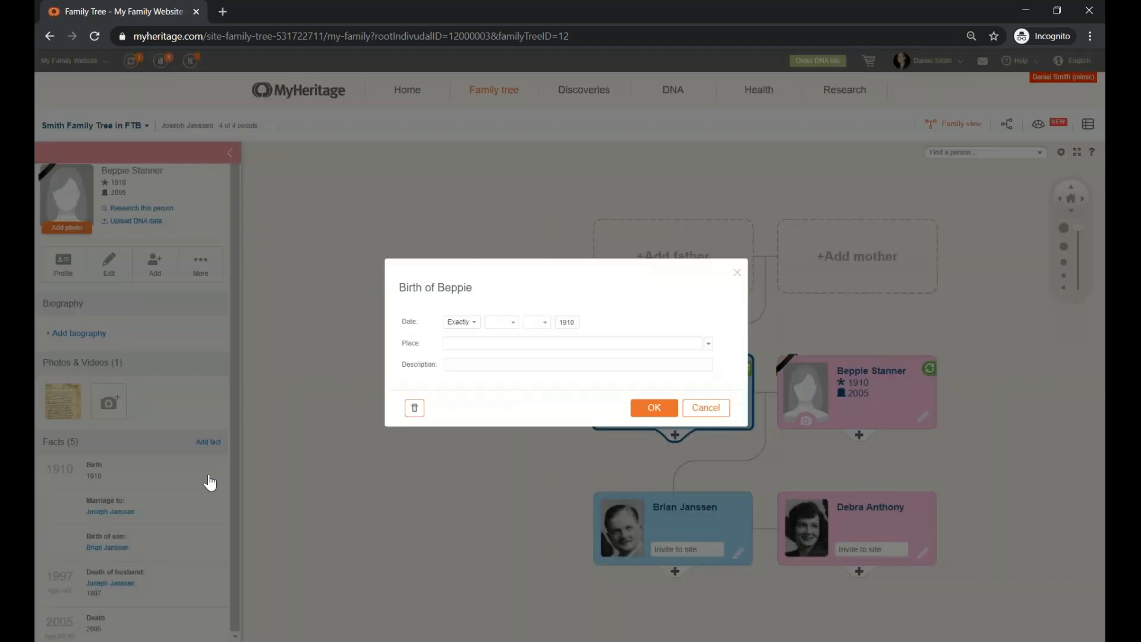
click(458, 345)
text(Lo)
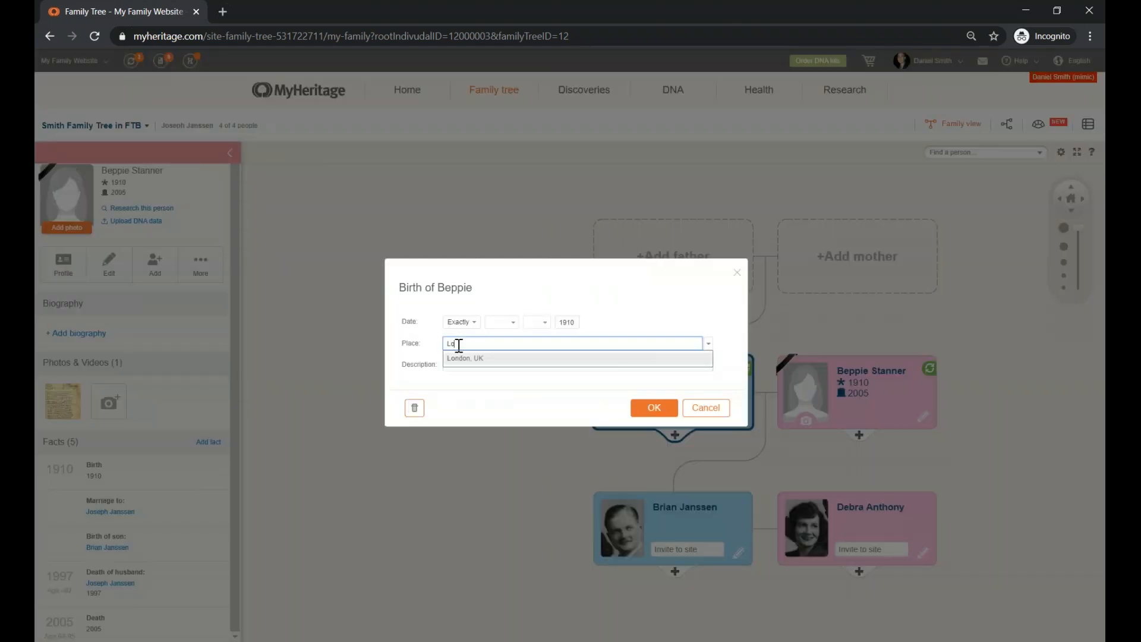
click(476, 361)
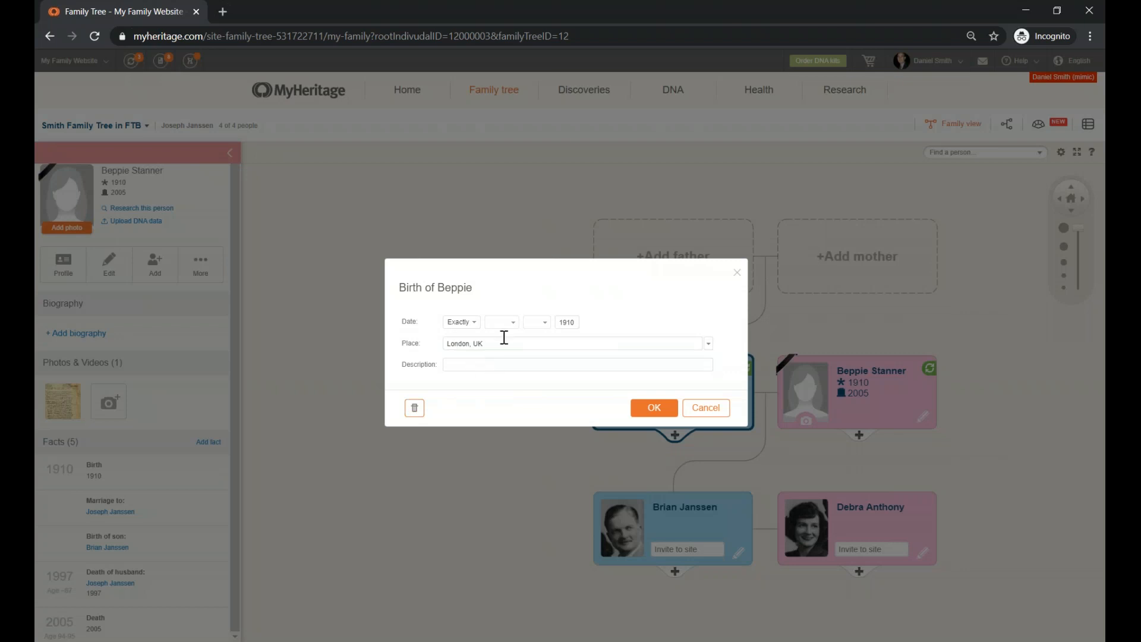
click(511, 323)
click(501, 347)
click(654, 408)
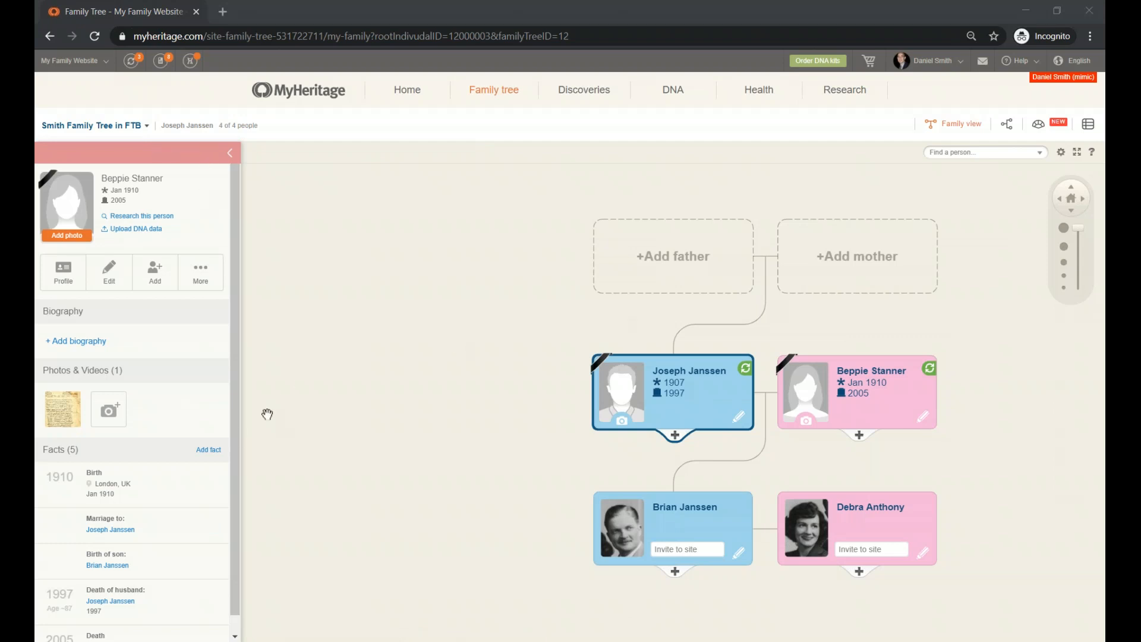
Look through the All facts category for a new fact on the mother and close it without adding one
click(209, 453)
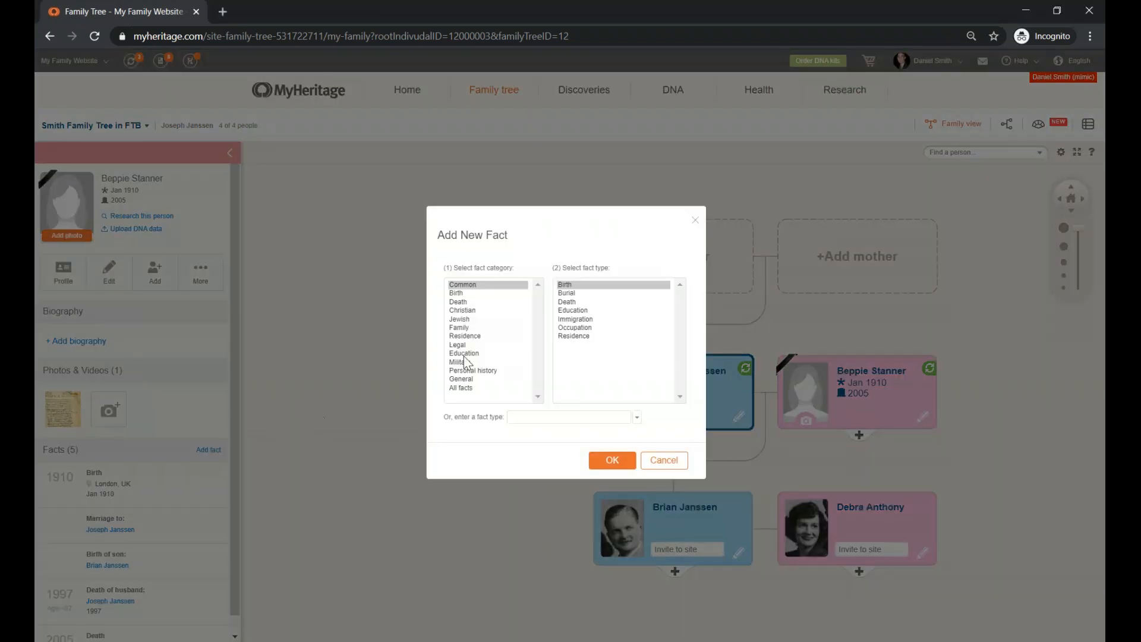
click(465, 389)
mouse_move(682, 300)
mouse_down()
mouse_move(681, 381)
mouse_move(681, 296)
mouse_up()
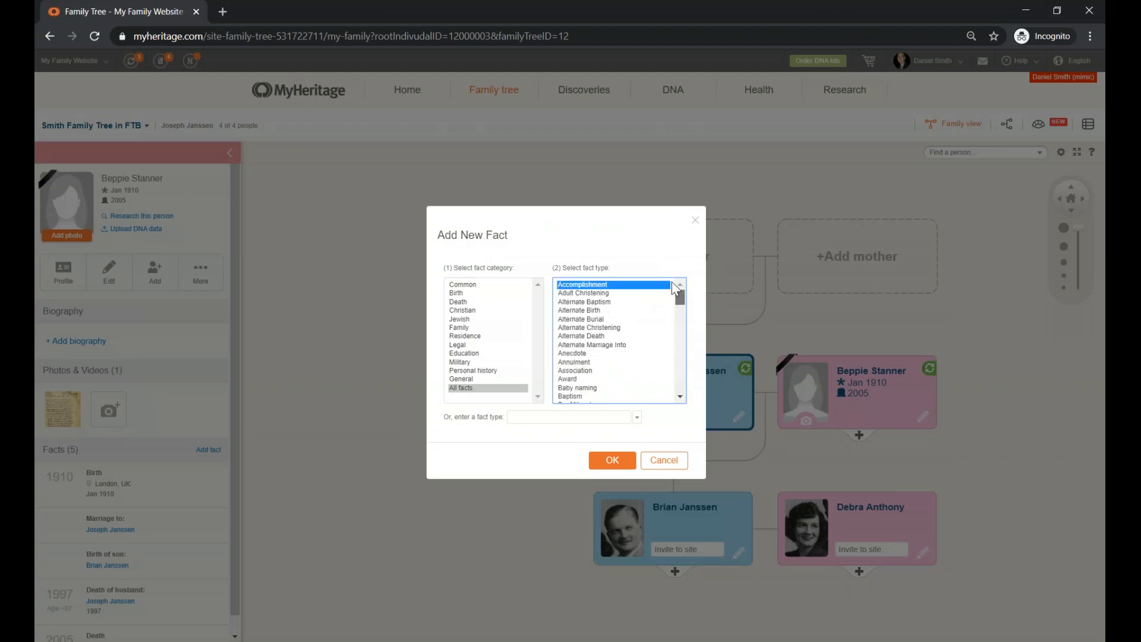
click(694, 224)
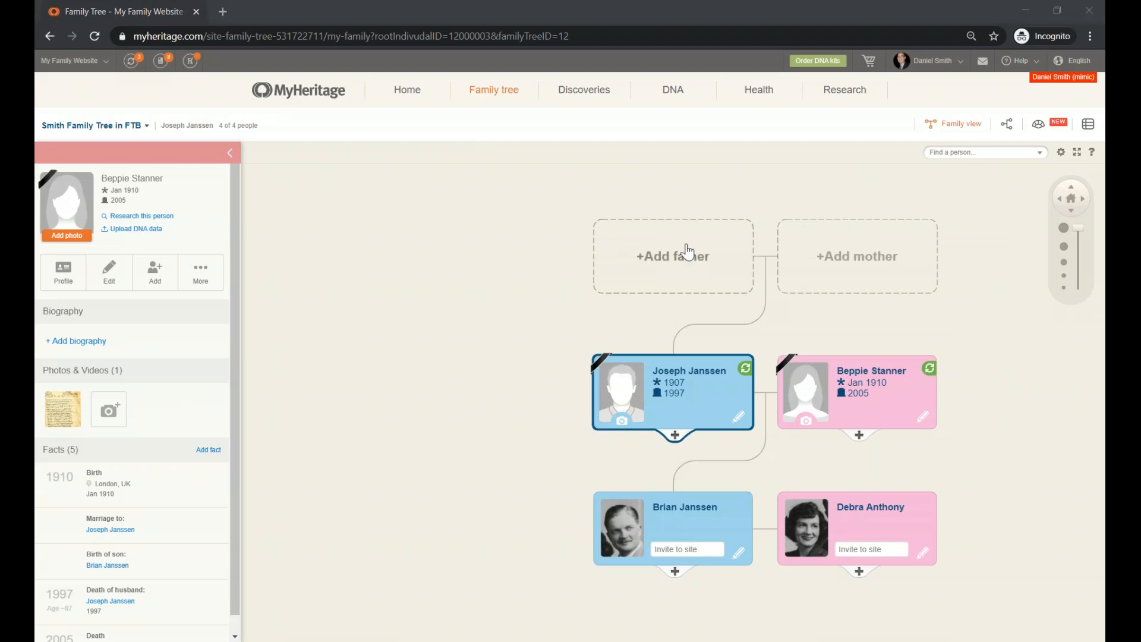
Upload the scanned newspaper page JPG from the PERSONAL folder as the mother's profile photo
mouse_move(579, 98)
mouse_move(484, 92)
click(63, 243)
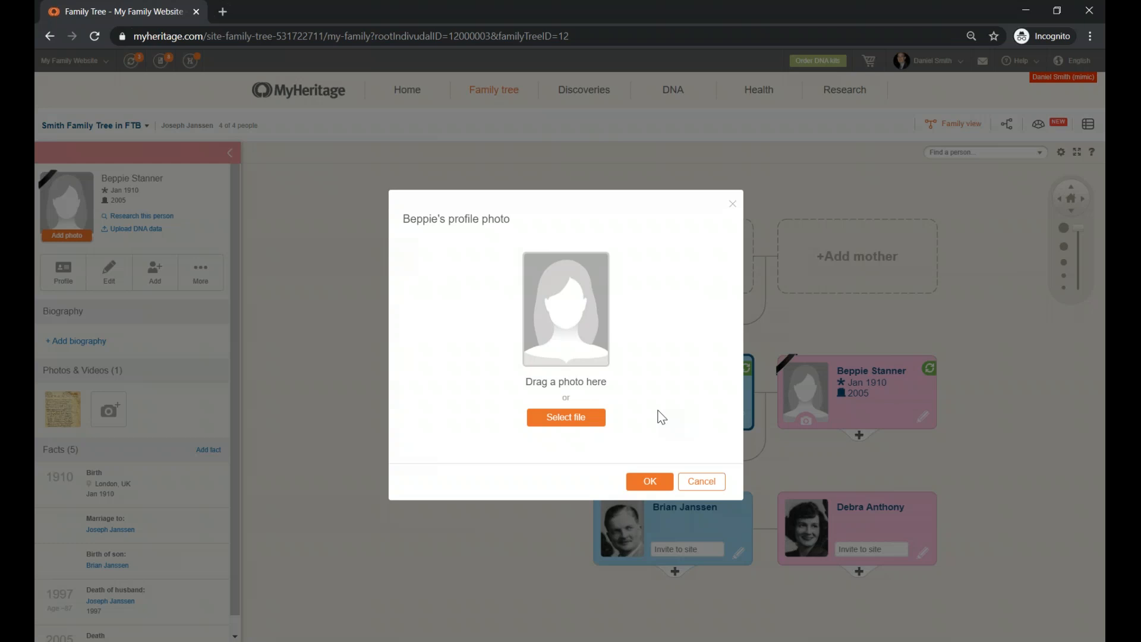
click(567, 417)
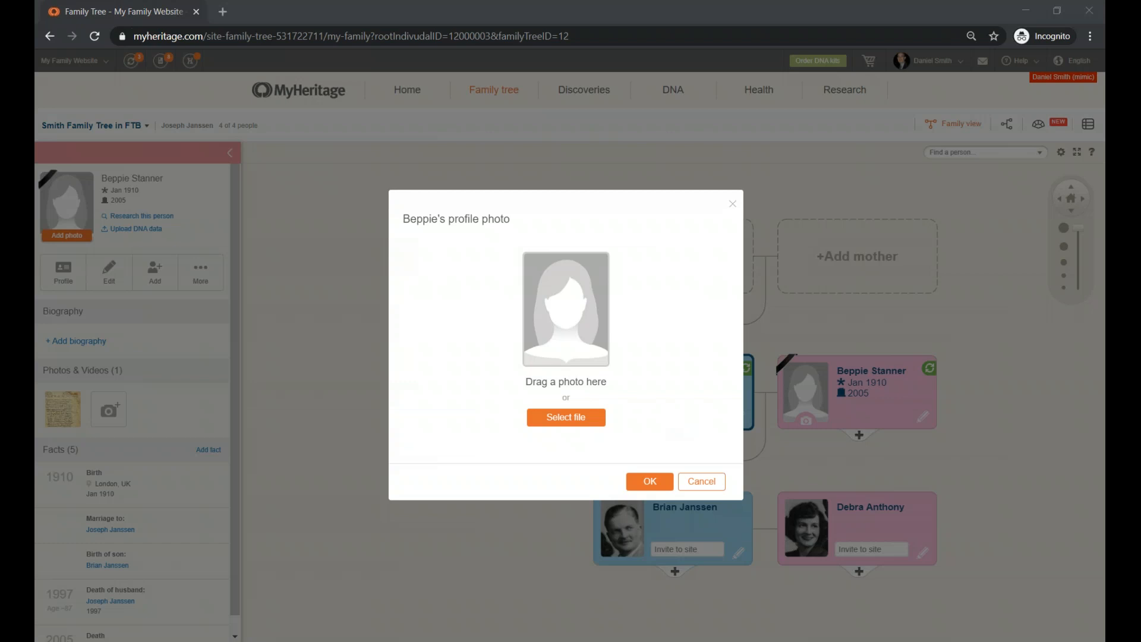
drag(122, 240, 35, 297)
drag(35, 211, 218, 206)
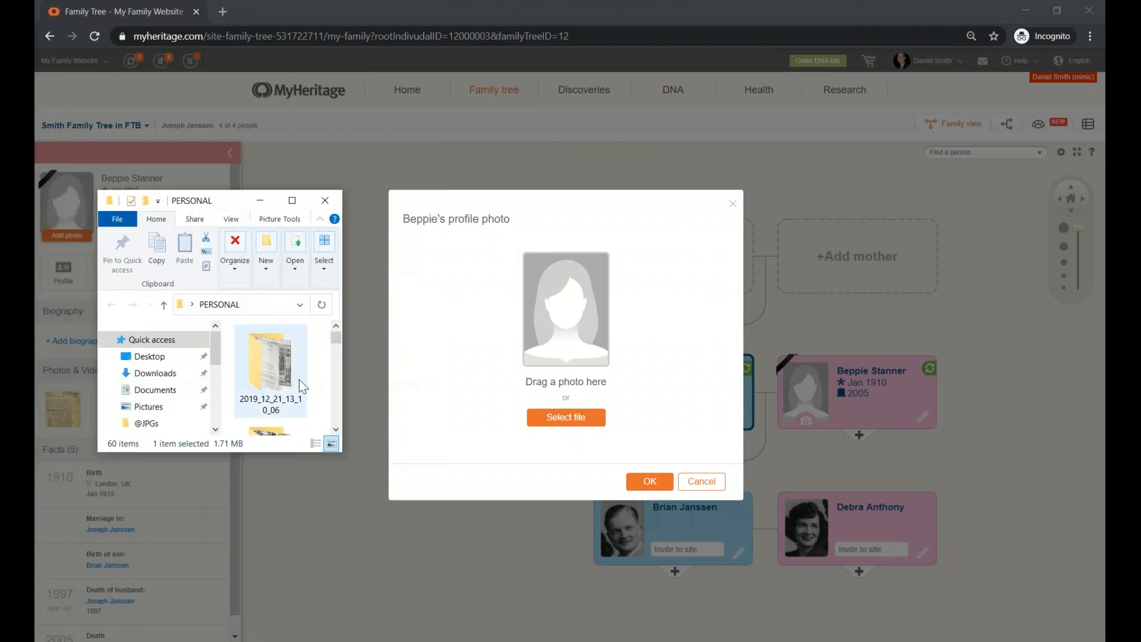
scroll(300, 380, down, 3)
scroll(301, 379, down, 4)
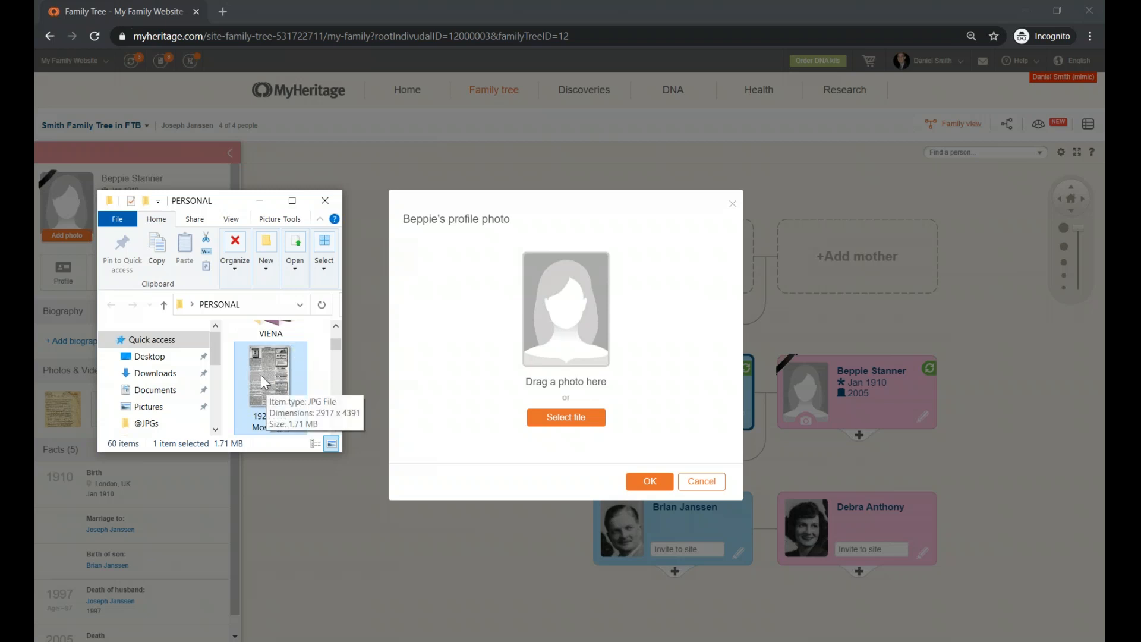
drag(269, 371, 557, 330)
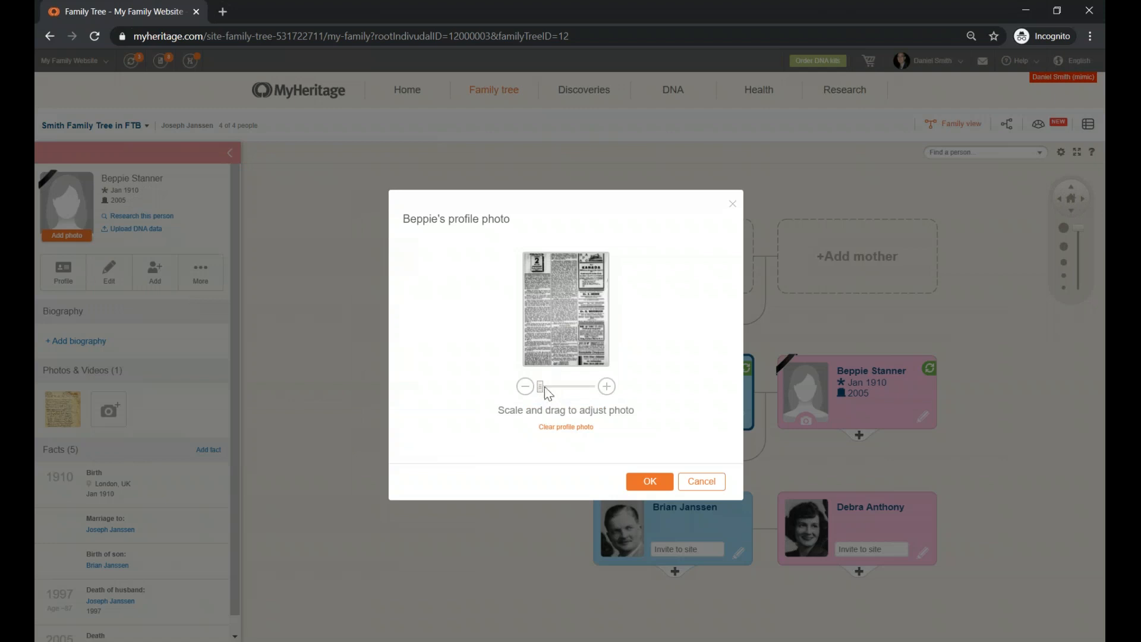
Scale and reposition the photo so the frame shows the "HEUTE" calendar clipping with the number 2, and confirm it
drag(543, 387, 593, 394)
drag(564, 282, 567, 350)
drag(562, 261, 593, 362)
drag(562, 265, 560, 309)
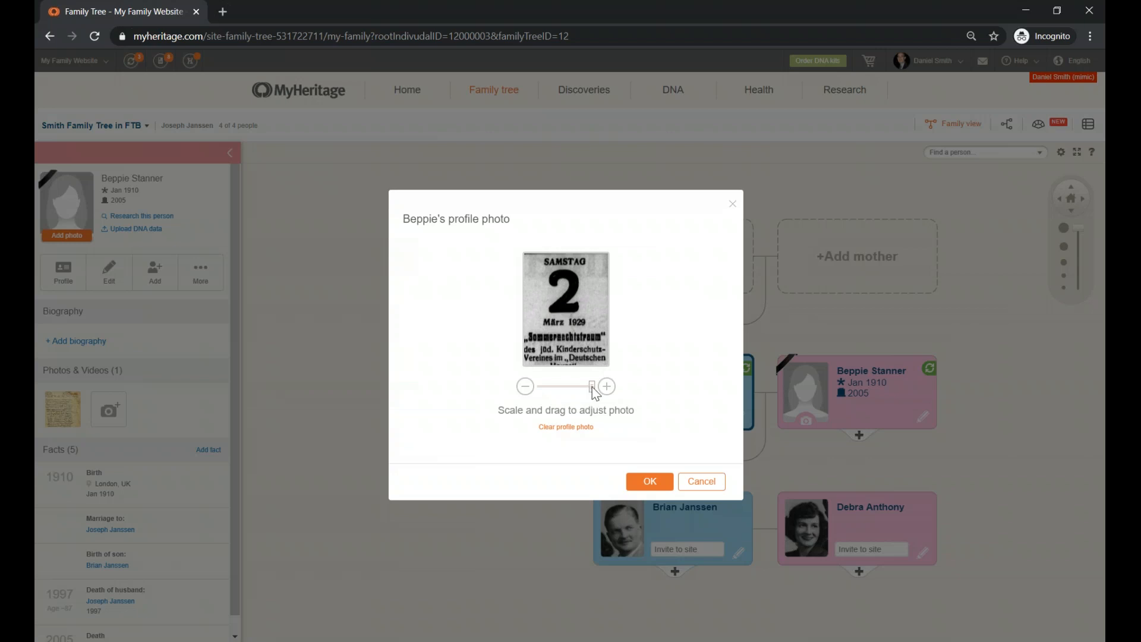
drag(593, 389, 581, 391)
drag(556, 306, 556, 311)
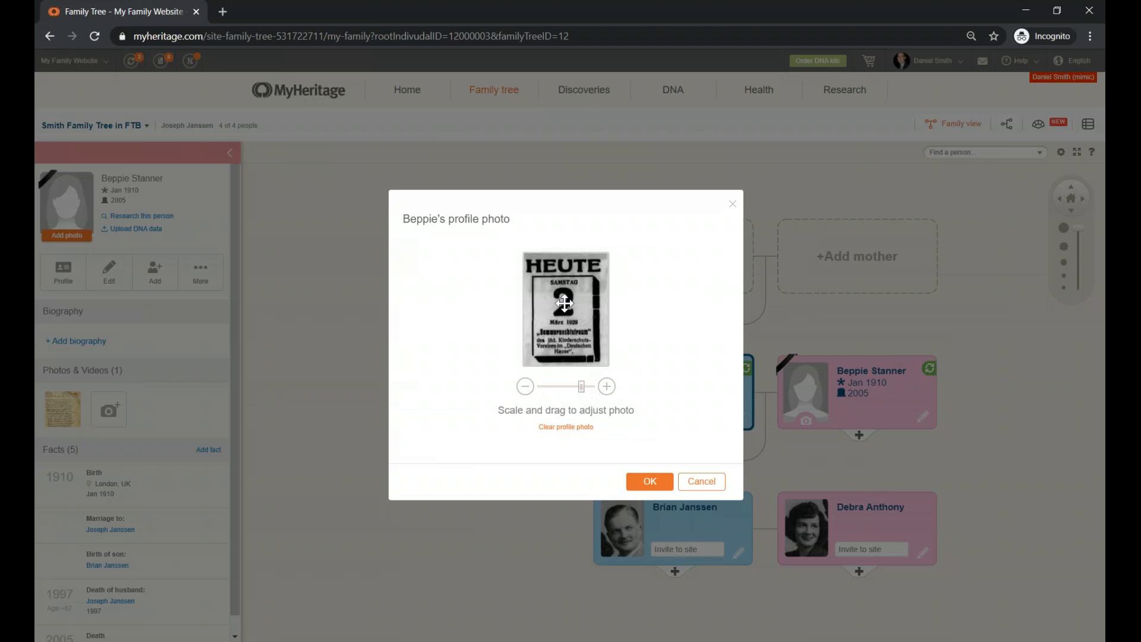
click(654, 486)
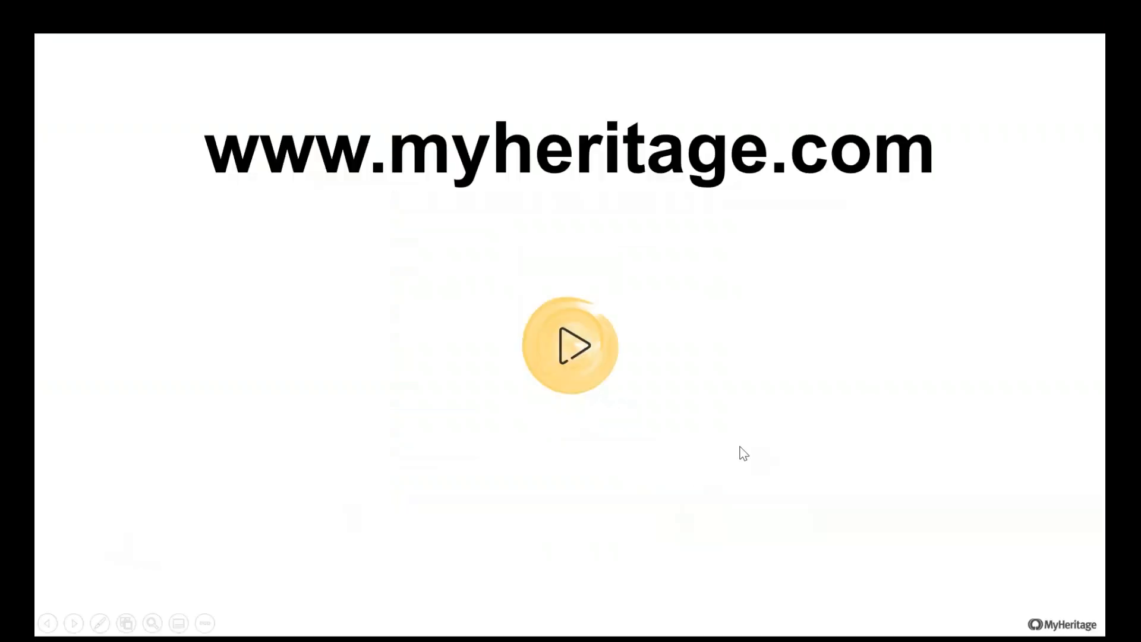
click(737, 445)
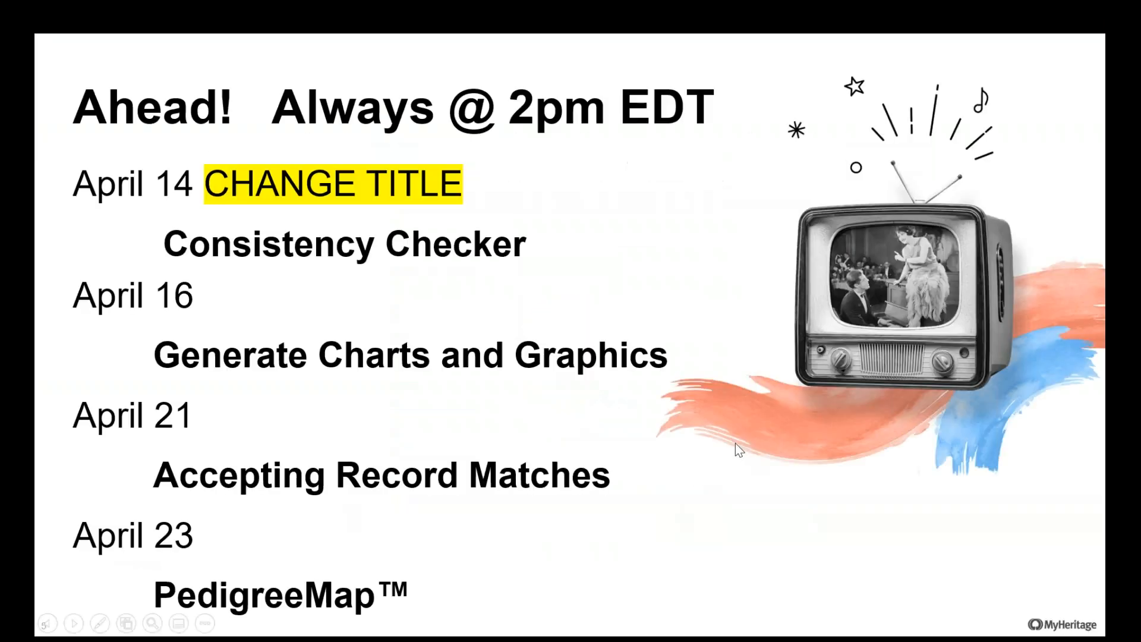
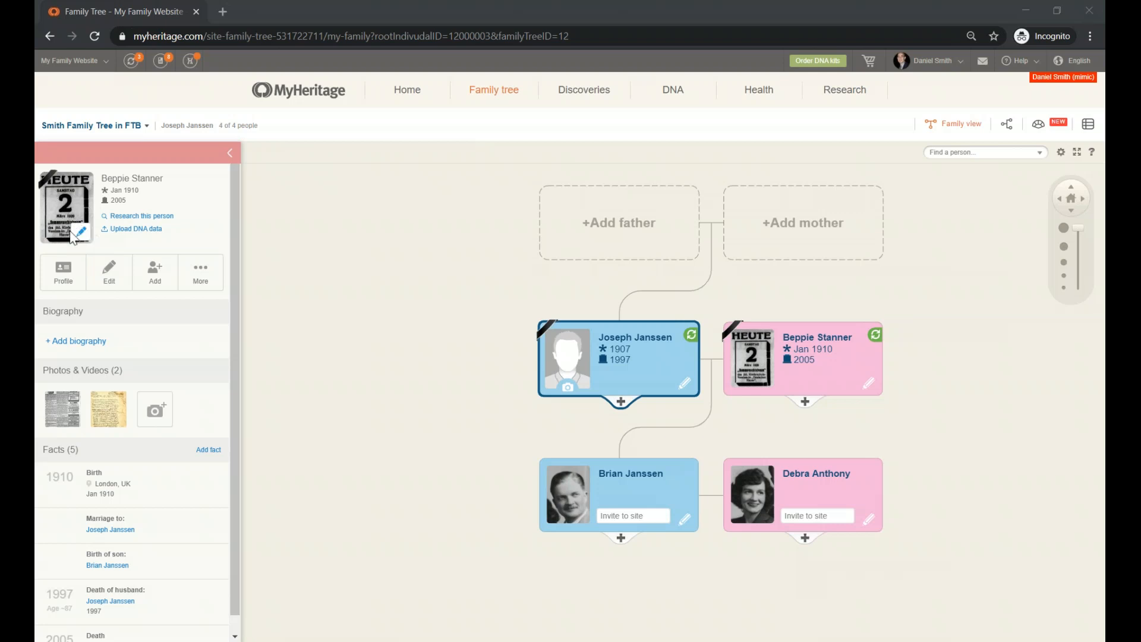
Clear the mother's profile photo and confirm its removal
click(81, 238)
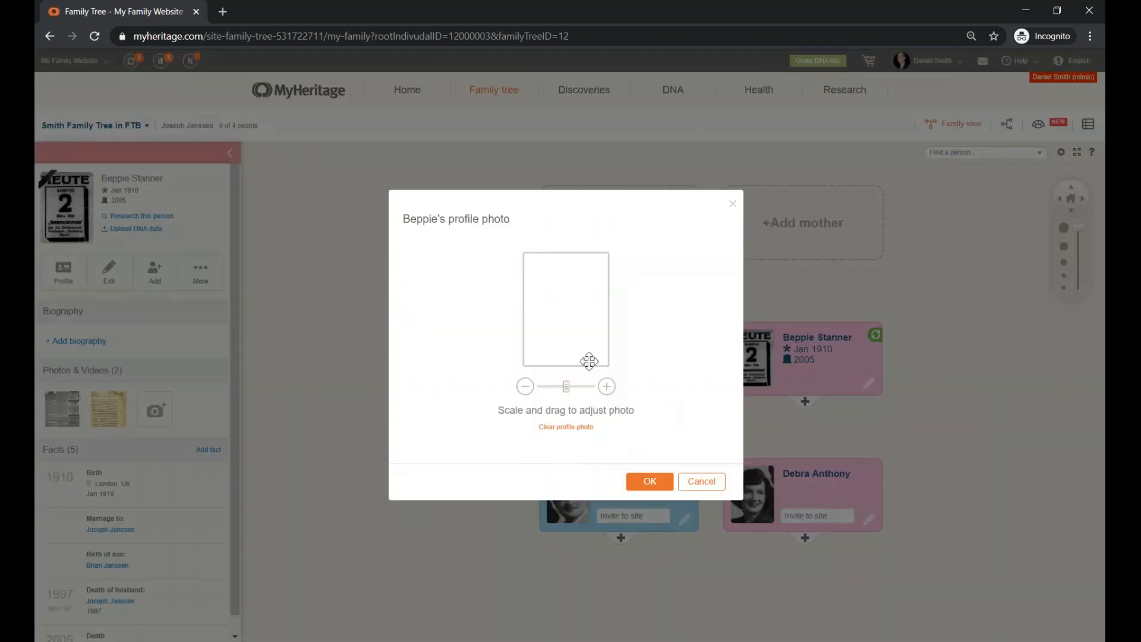
click(565, 428)
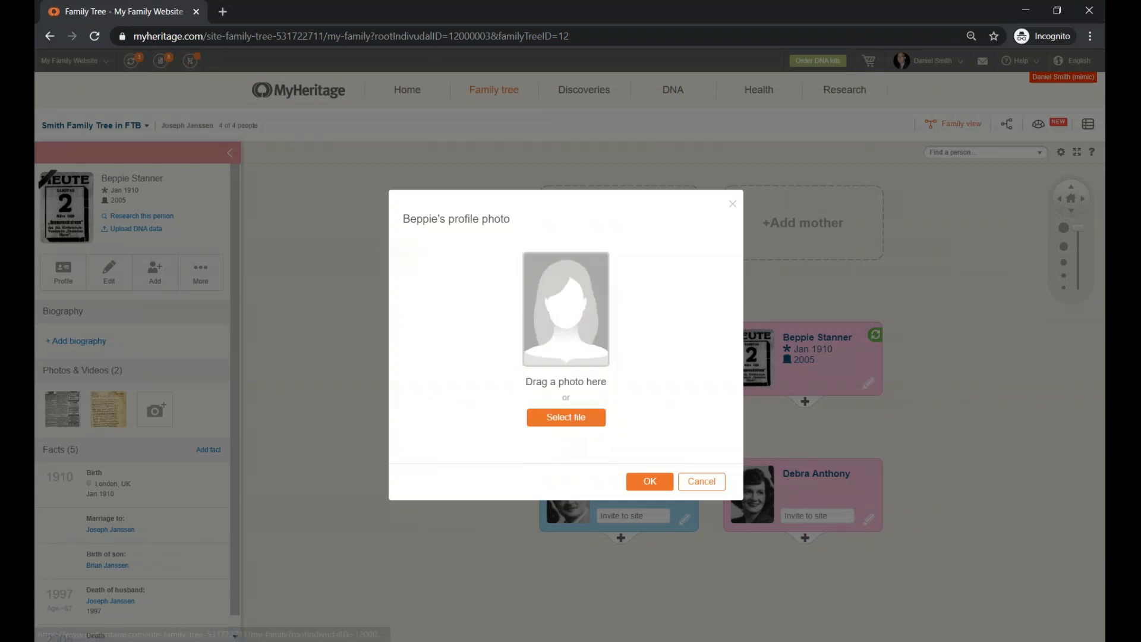
click(639, 491)
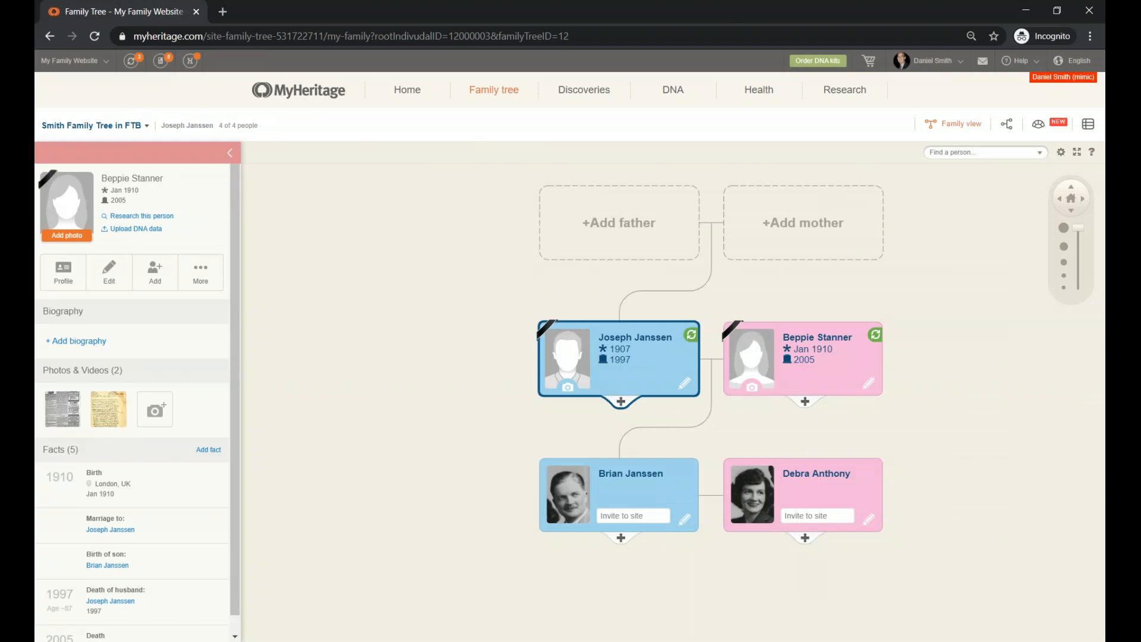
key(alt+Tab)
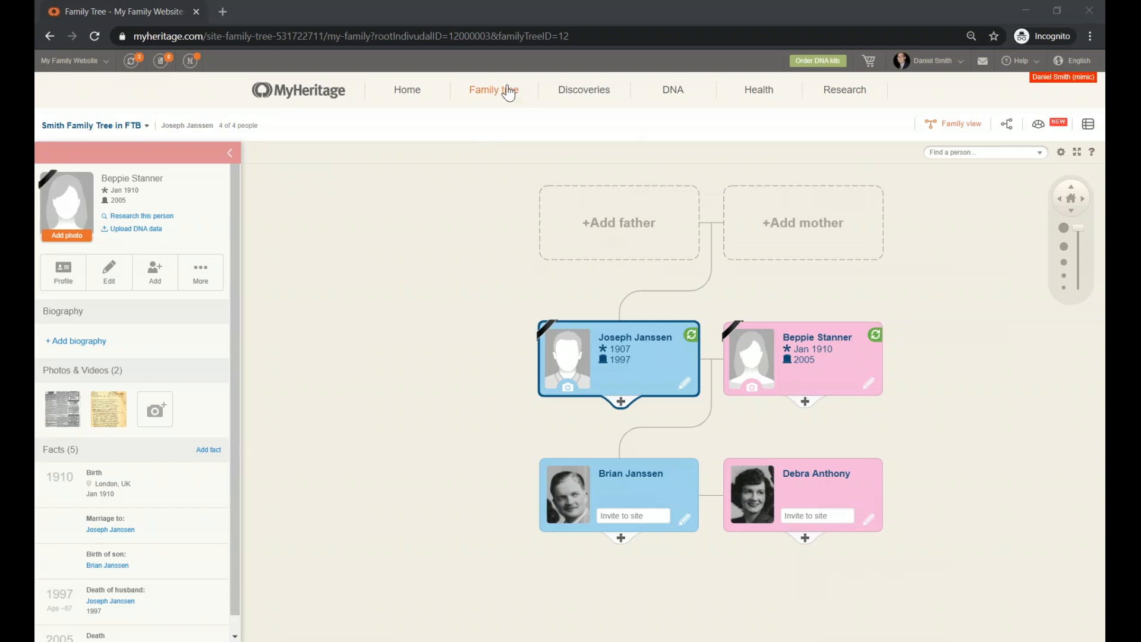
Open the "Happy Aunt with friends in 1945" photo from the family site's media items, dismissing the colorization notice
mouse_move(509, 91)
click(479, 156)
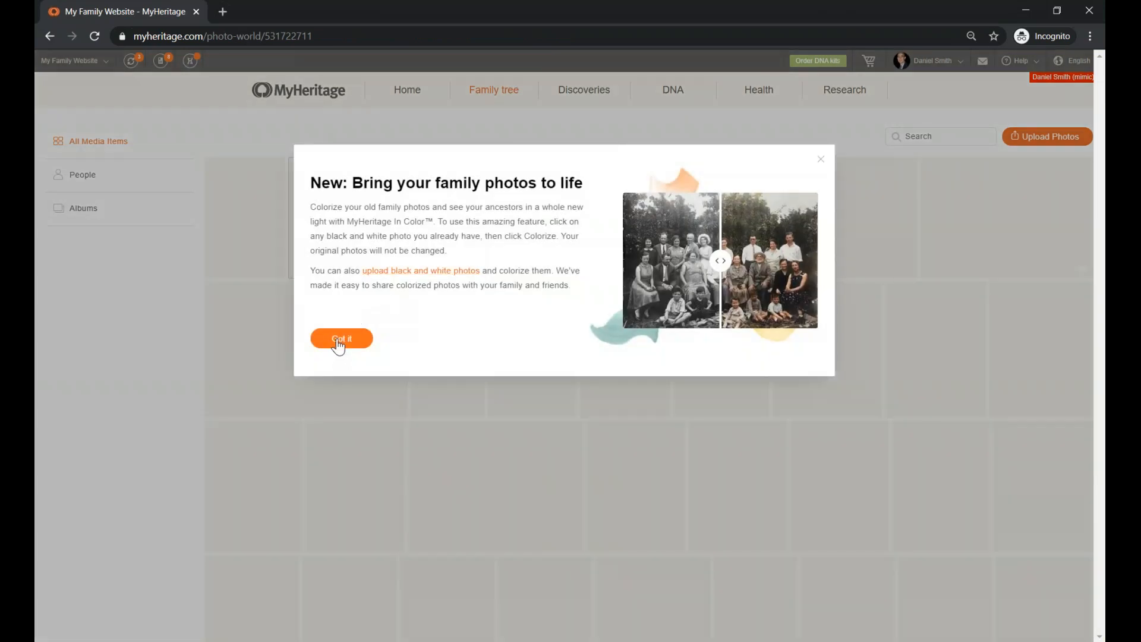
click(338, 341)
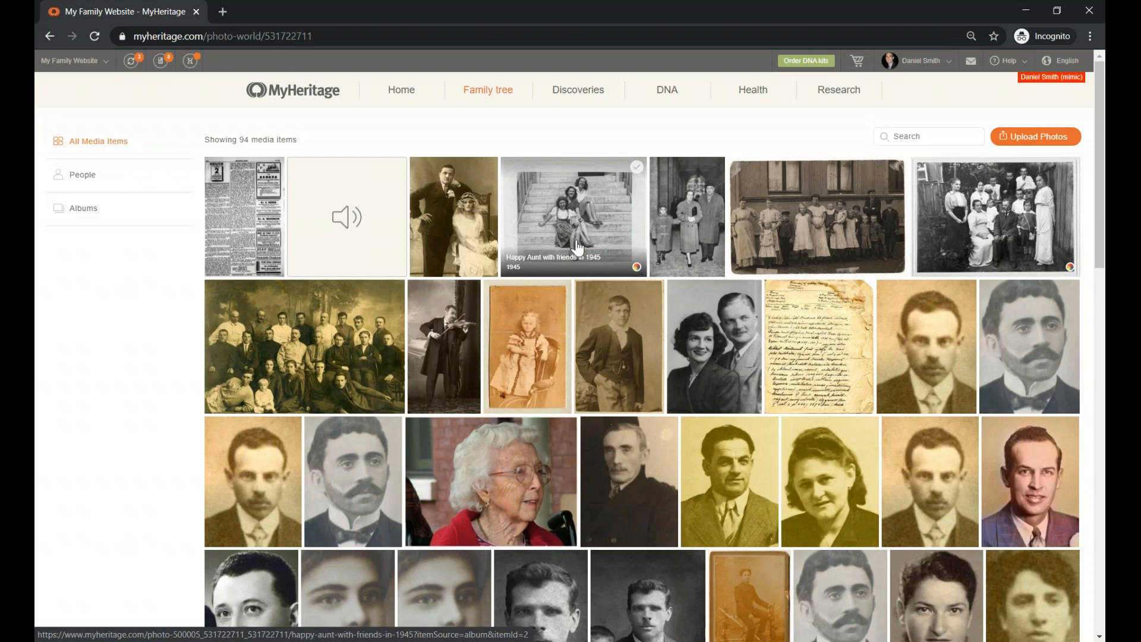
click(589, 226)
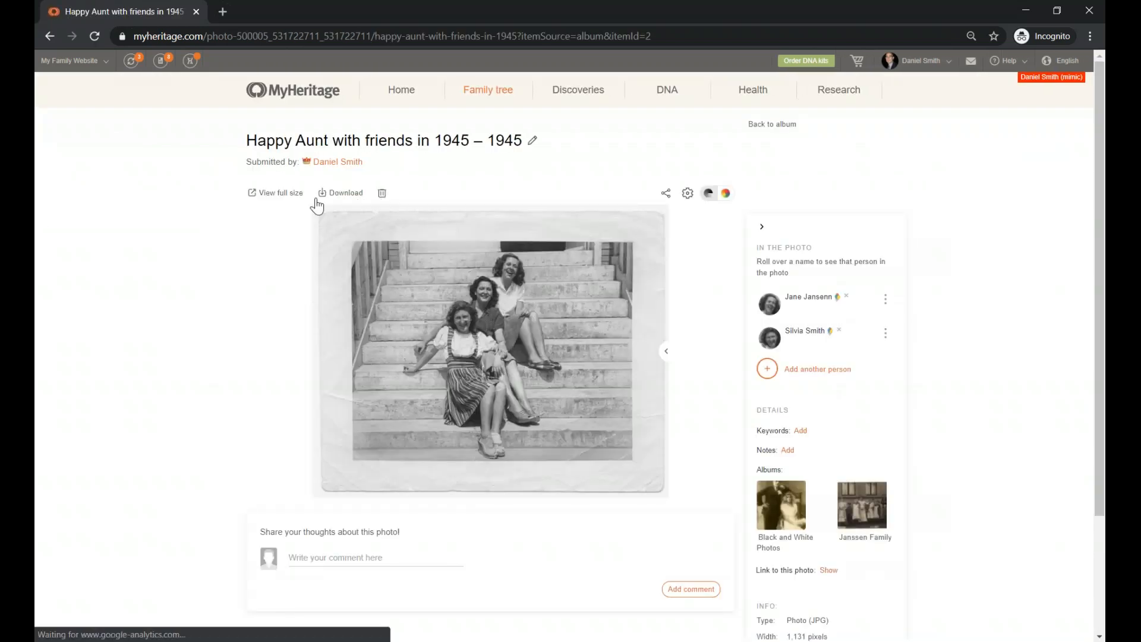
Review the photo's download options without downloading anything, and show the first person tagged in the photo in the family tree
click(348, 198)
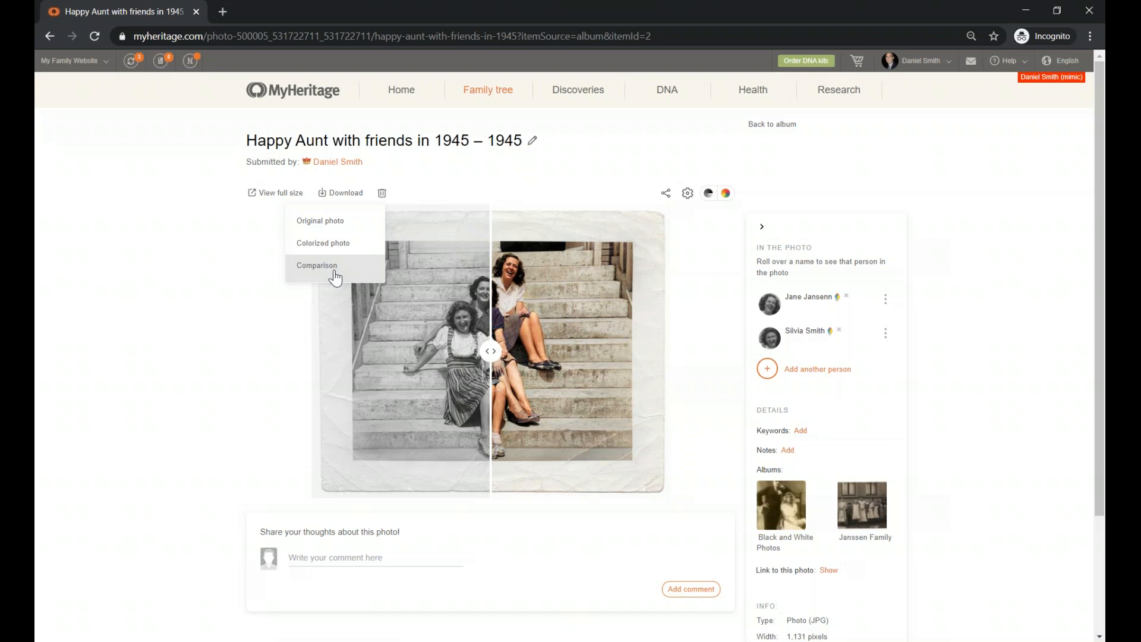
click(37, 229)
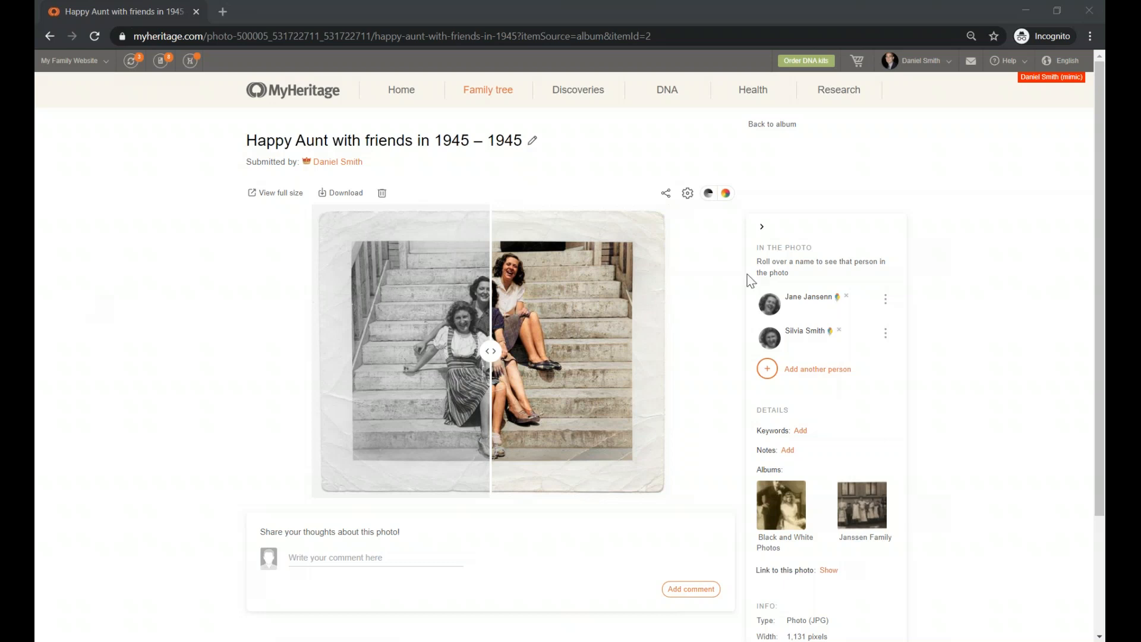
click(886, 302)
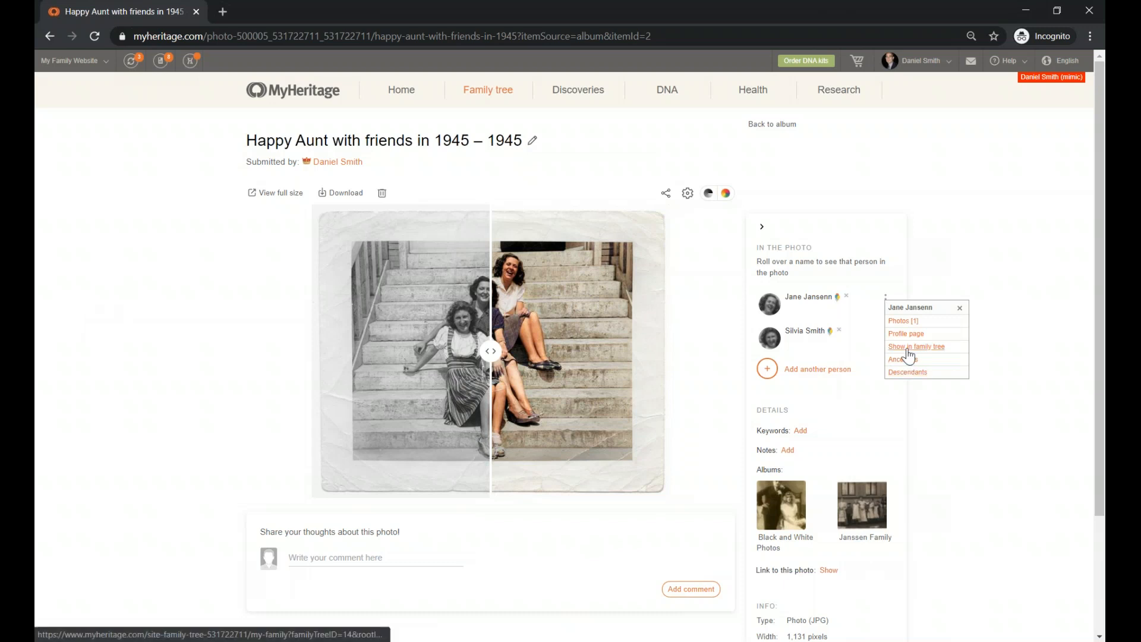
click(909, 351)
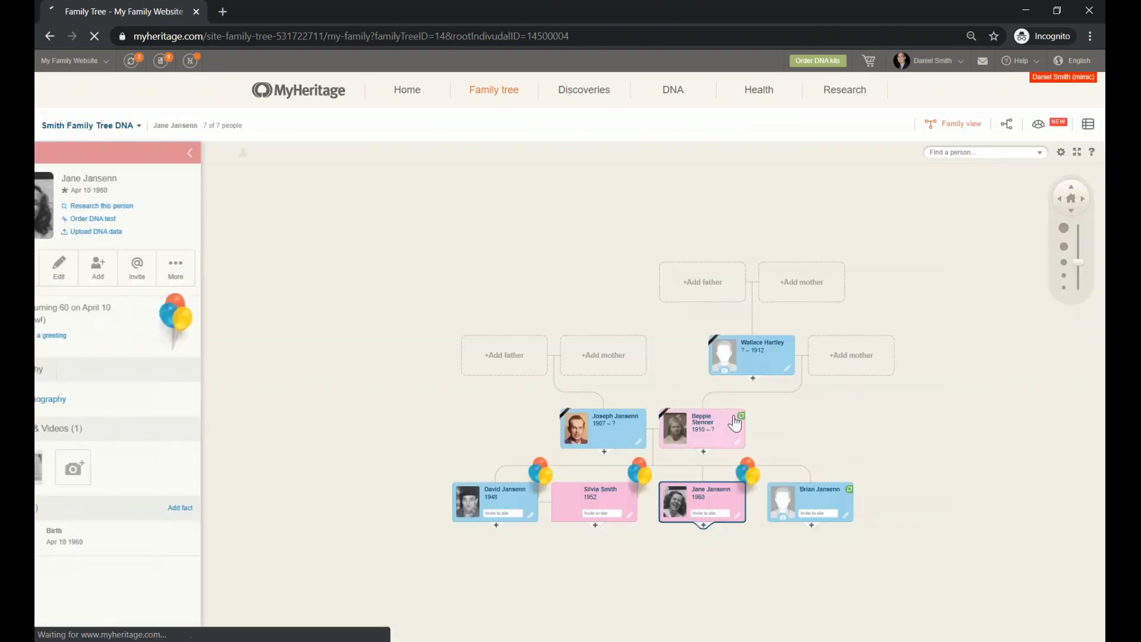
View the quick edit form of the tagged woman's mother, close it without changes and look closer at the tree
click(738, 446)
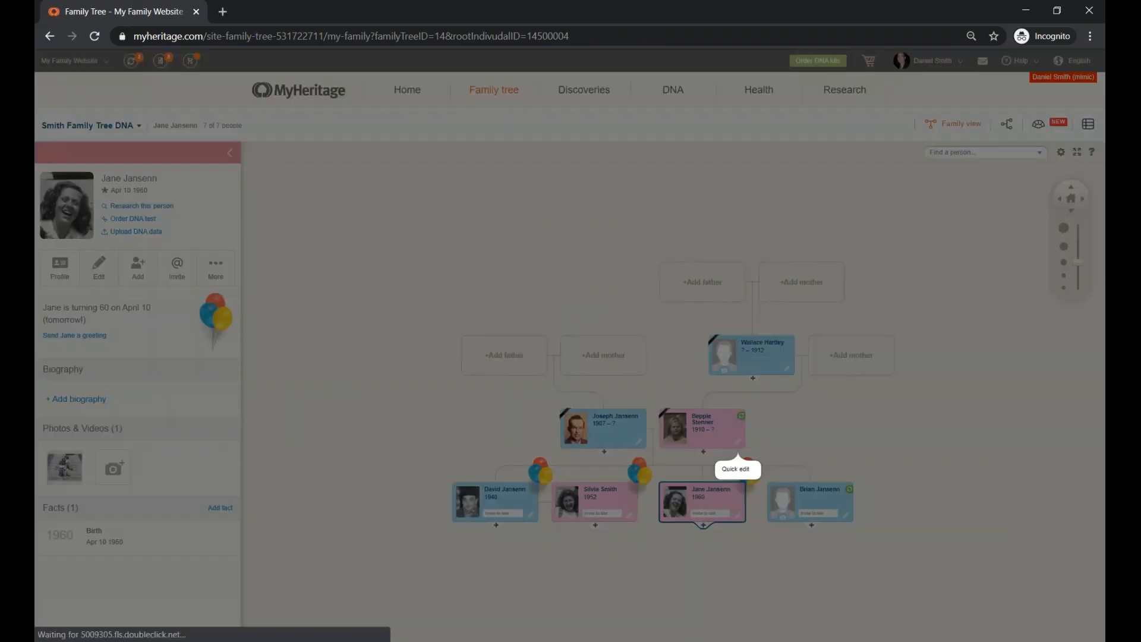
drag(618, 223, 665, 223)
click(555, 217)
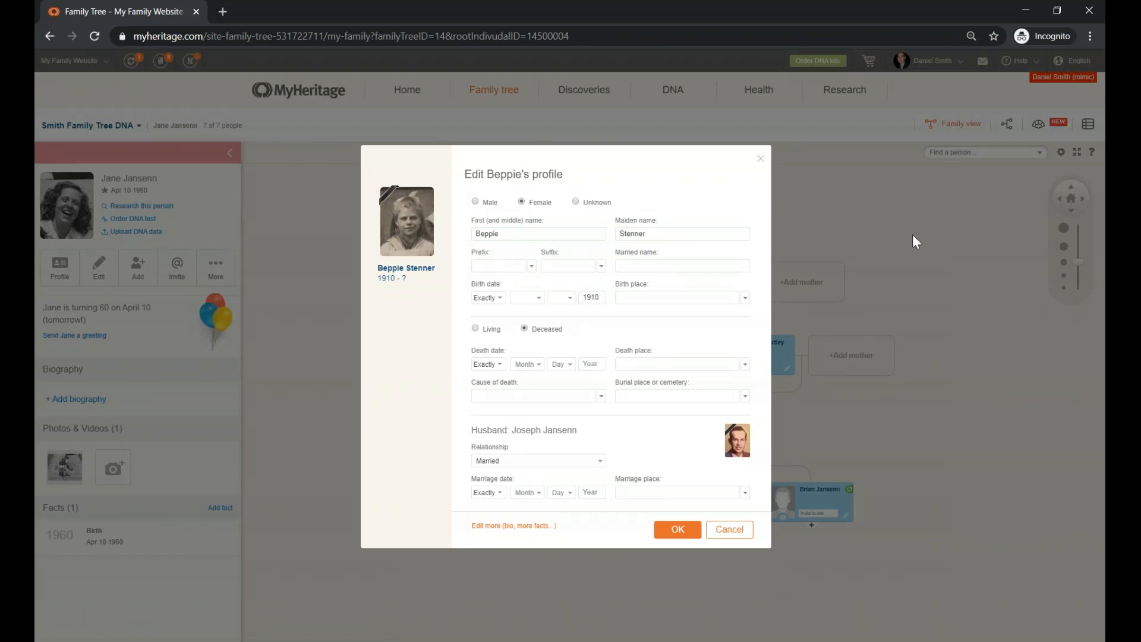
click(761, 168)
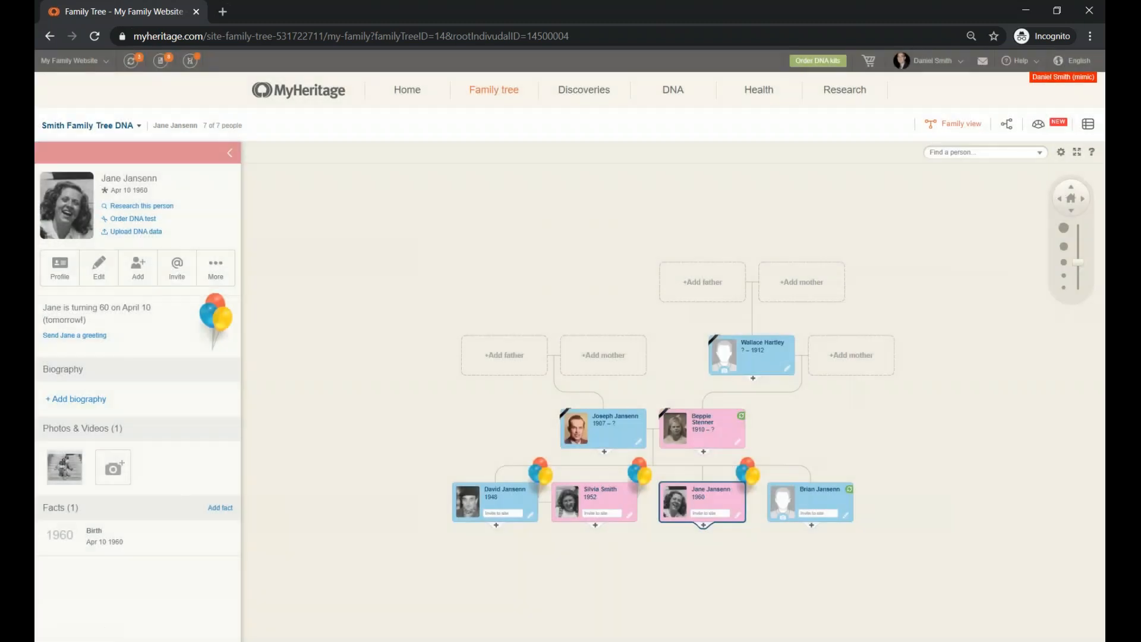
scroll(780, 428, up, 2)
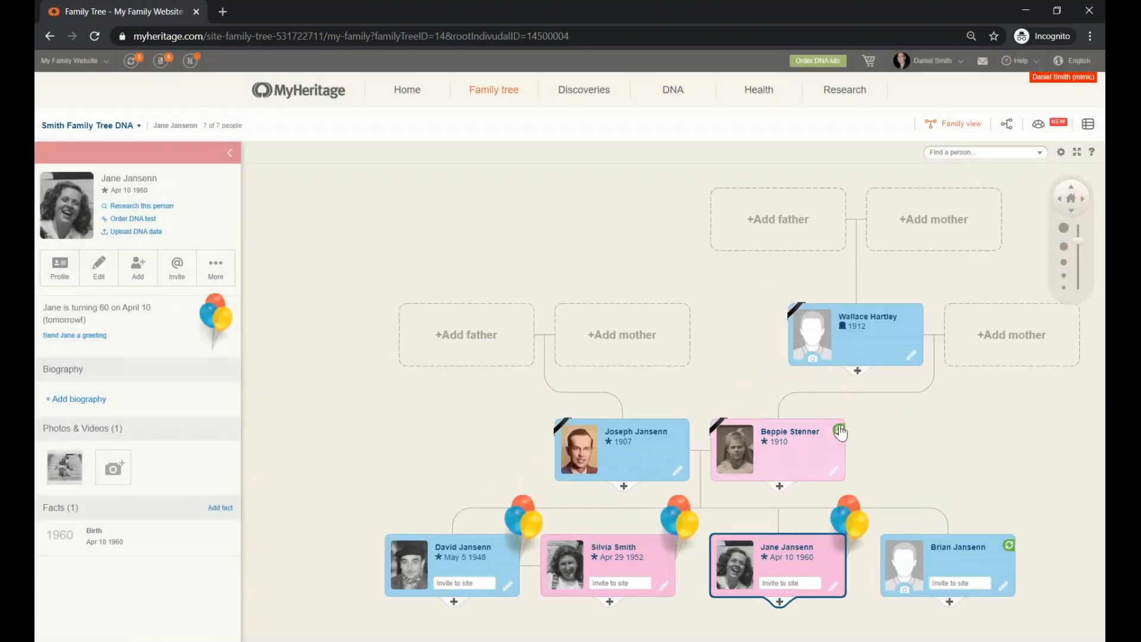
scroll(837, 339, up, 1)
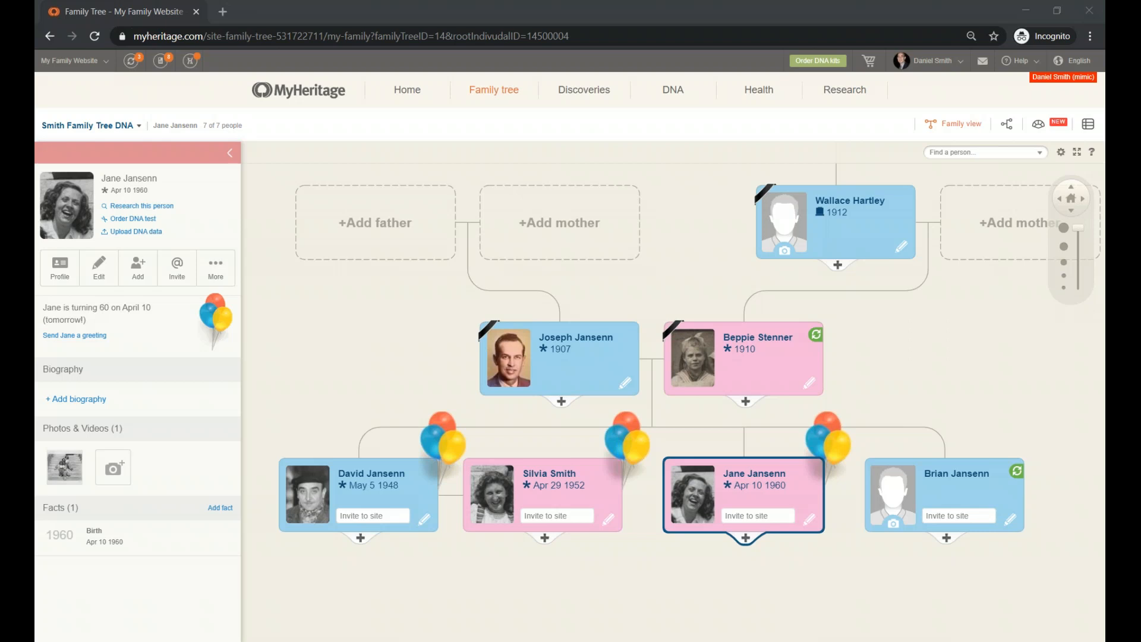
key(alt+Tab)
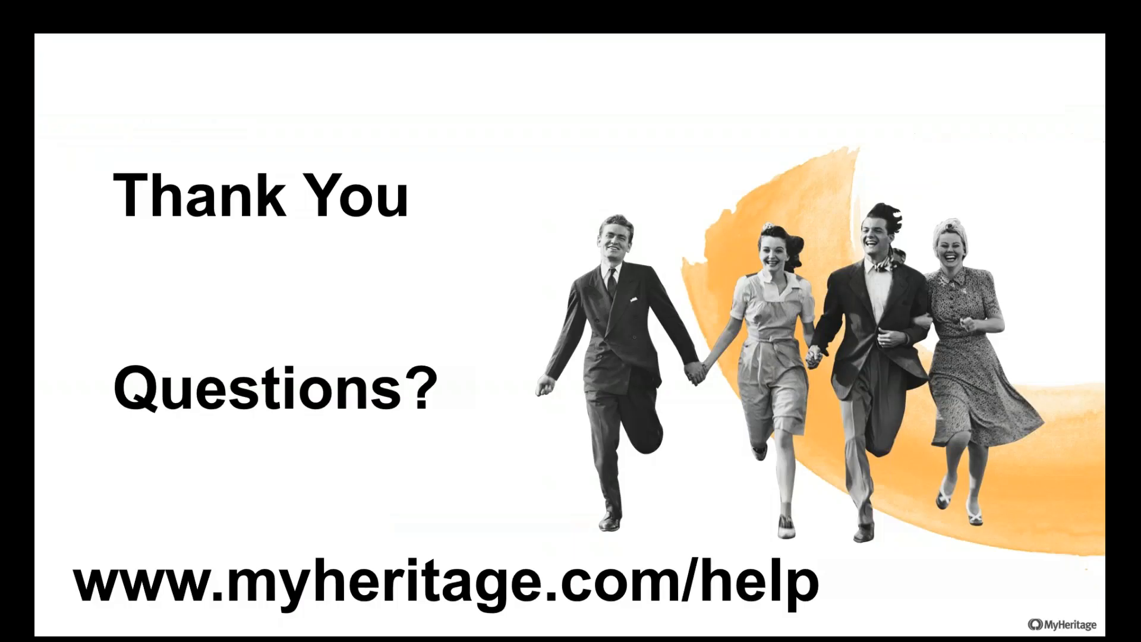
key(Left)
key(Left)
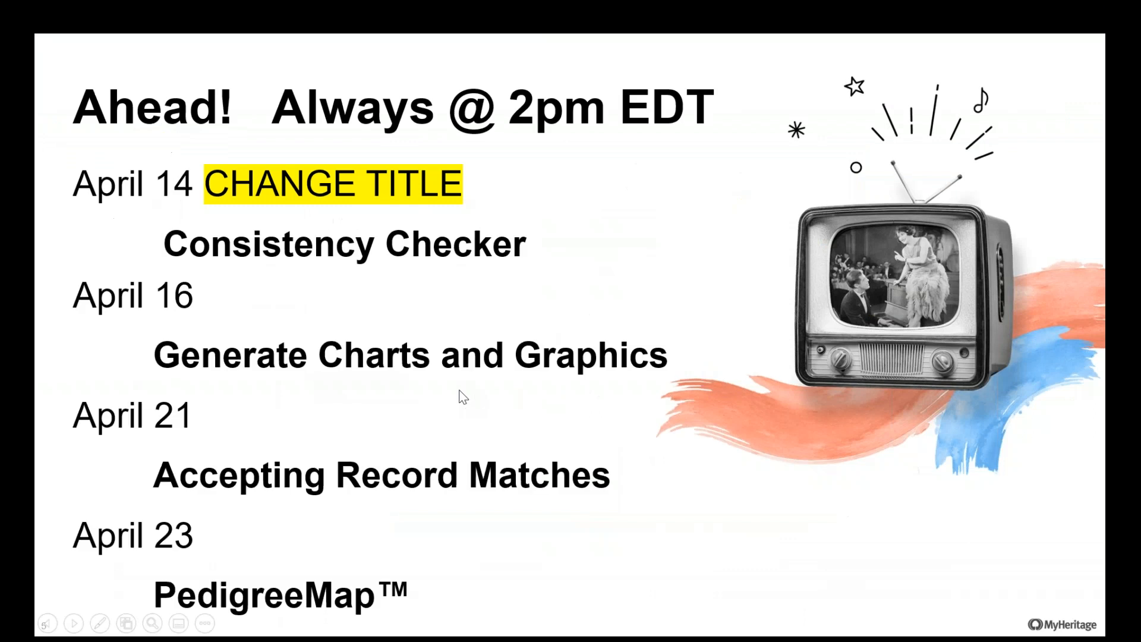